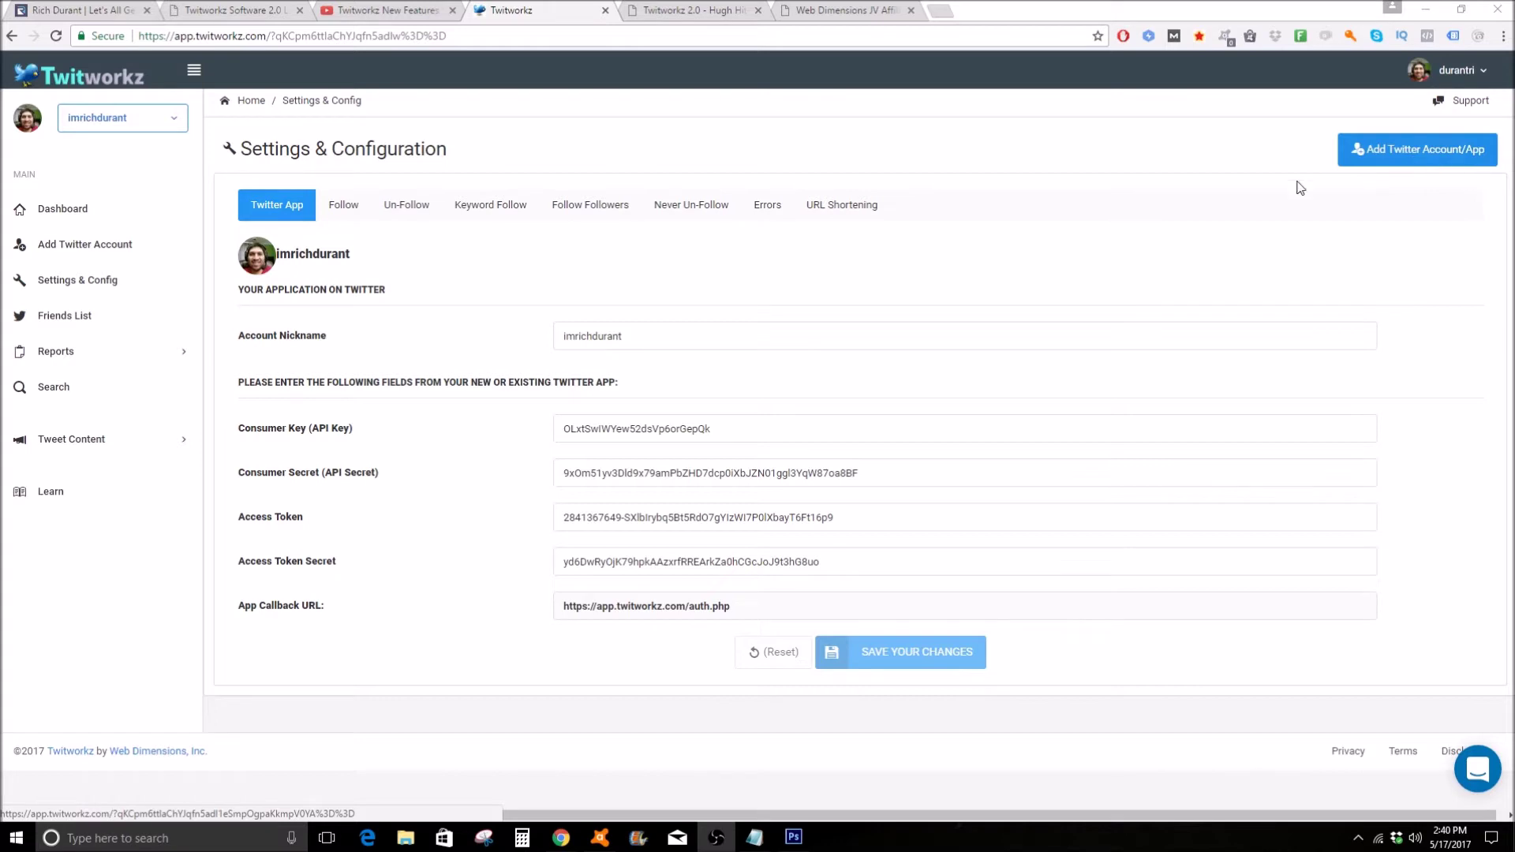
# Review the Add Twitter Account page, including its app token fields, quick start instructions and setup video
pyautogui.click(79, 218)
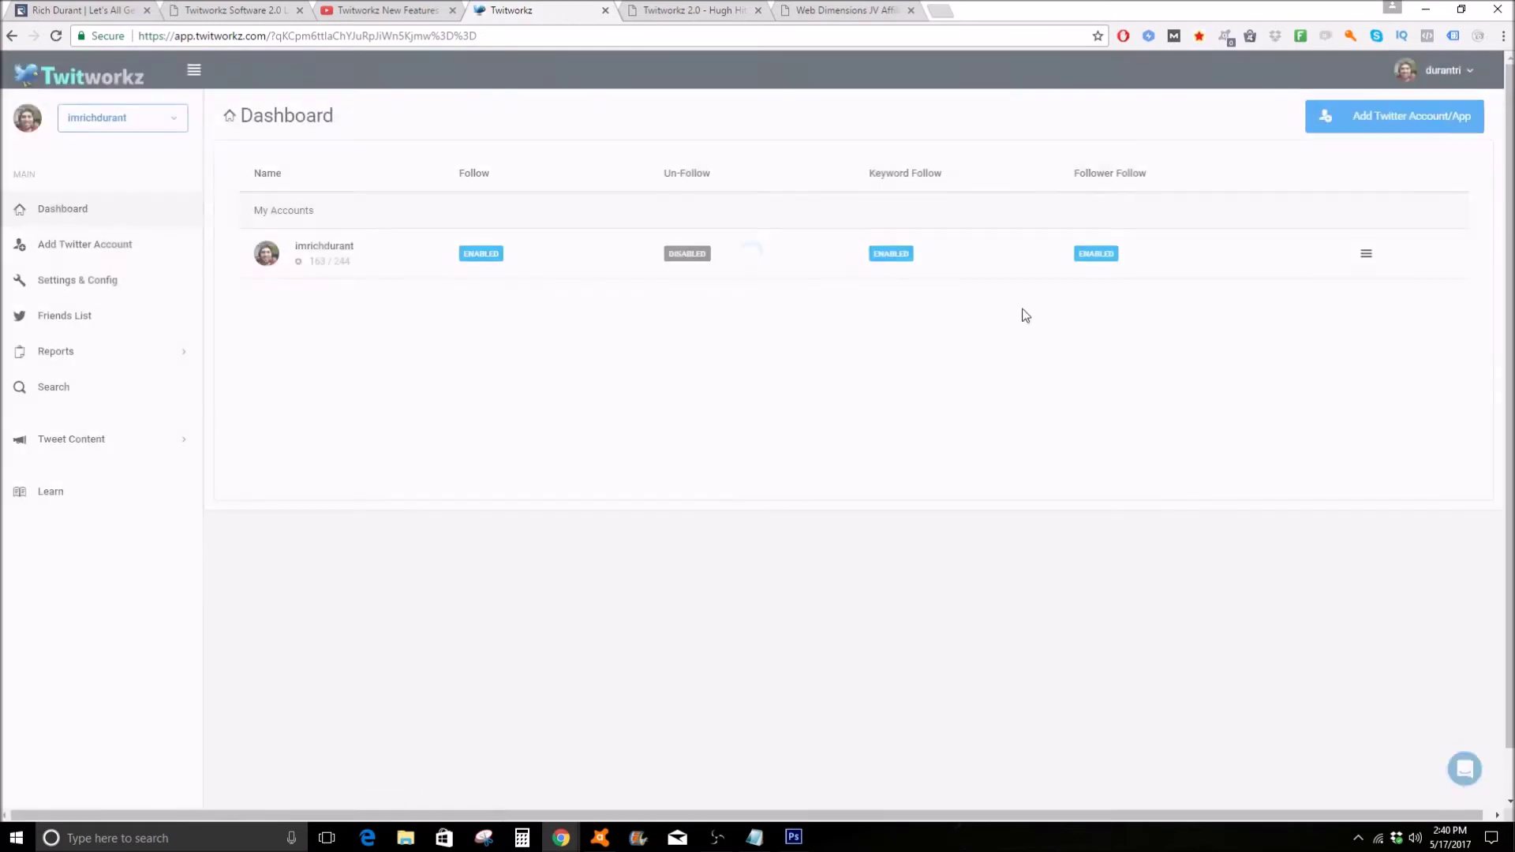
pyautogui.click(105, 250)
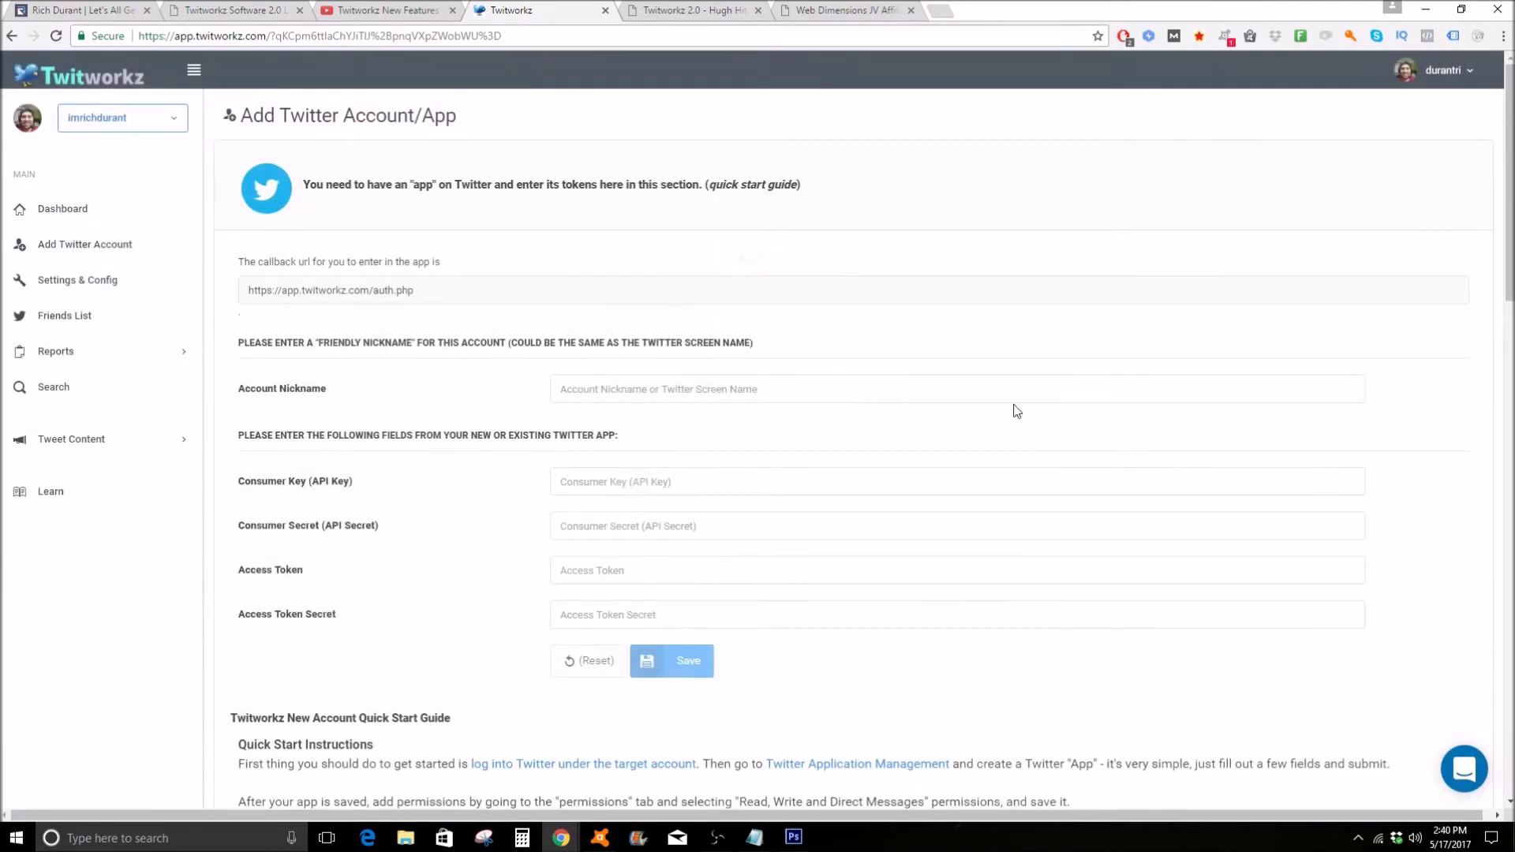
pyautogui.scroll(-5, 929, 380)
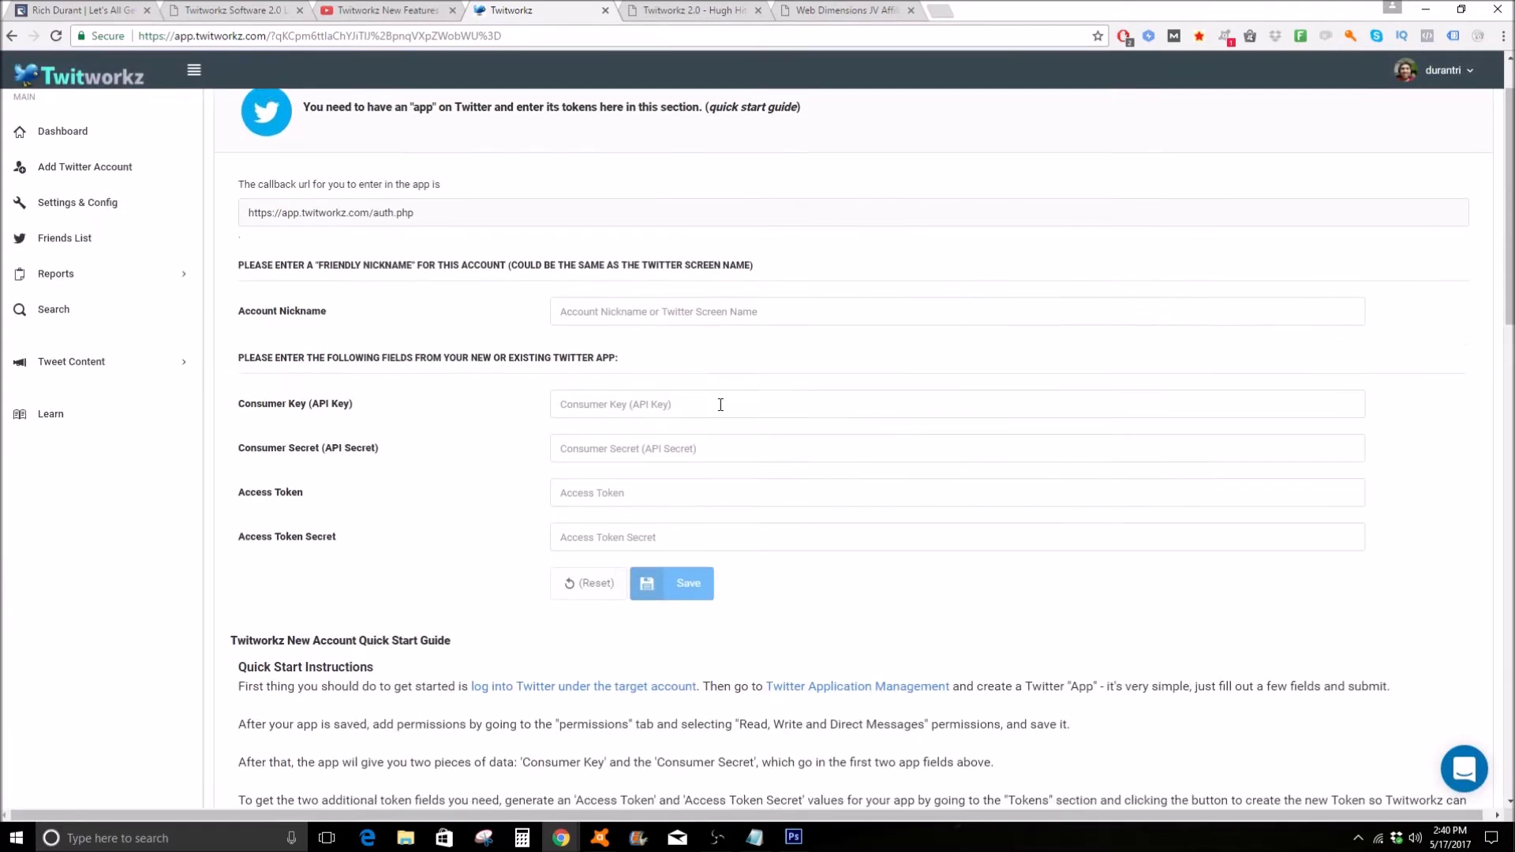
pyautogui.scroll(3, 756, 464)
pyautogui.scroll(-4, 756, 464)
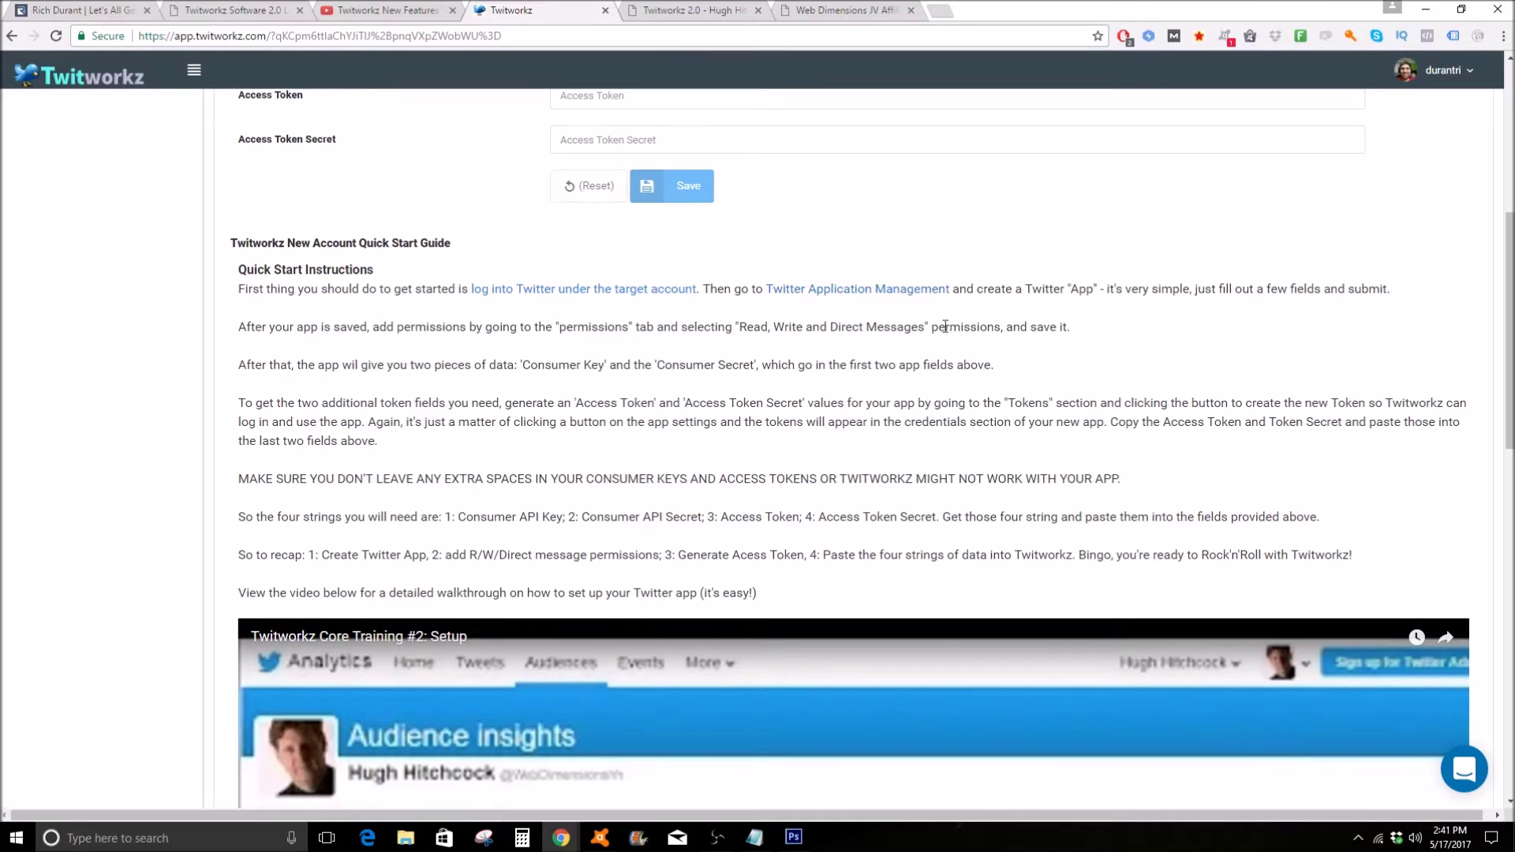
pyautogui.scroll(-2, 455, 300)
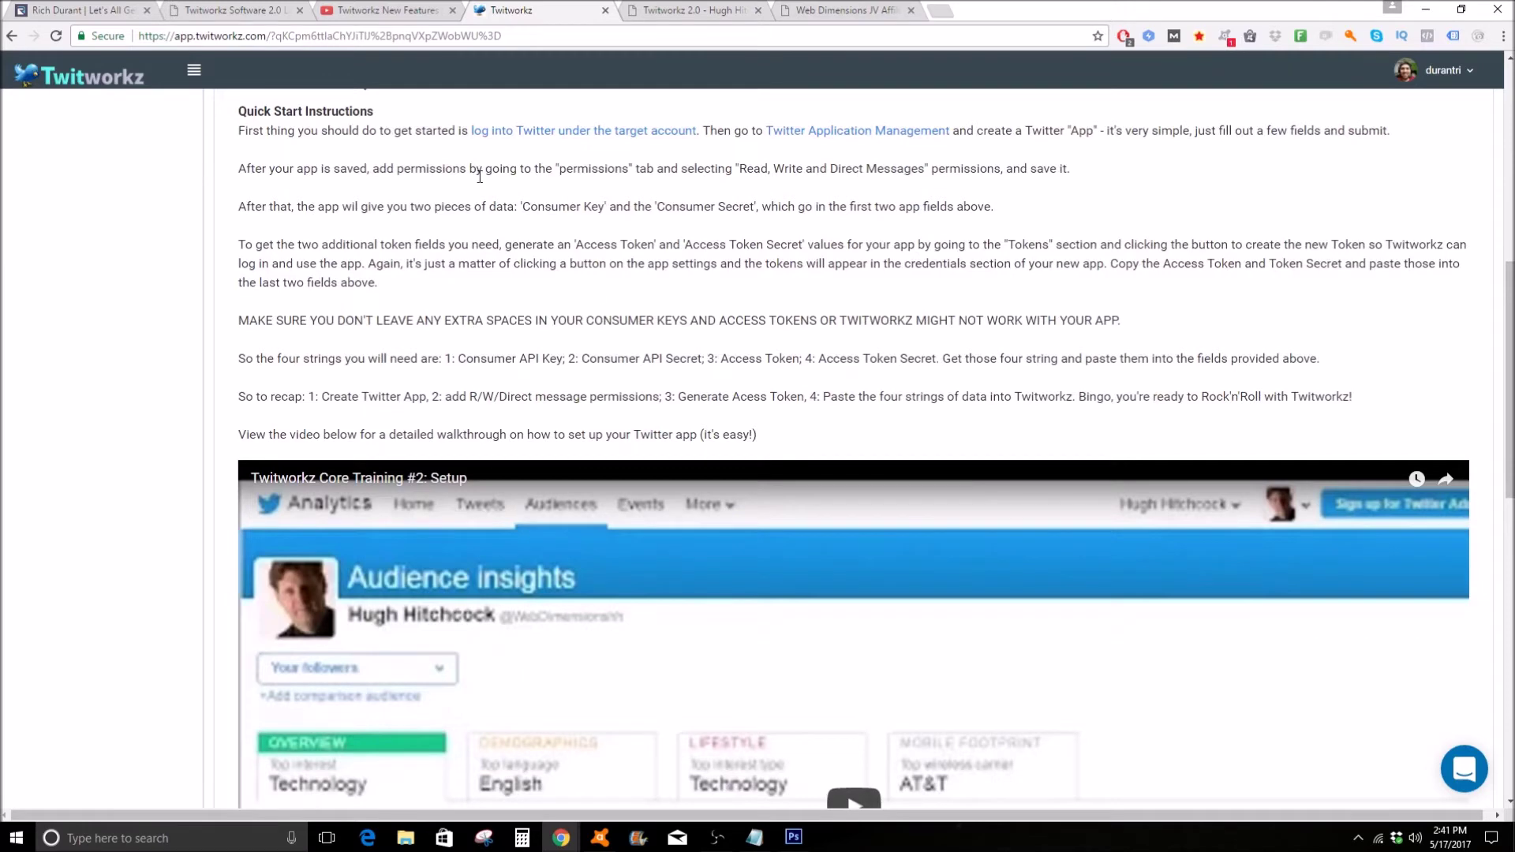
pyautogui.scroll(-3, 598, 421)
pyautogui.scroll(-1, 938, 364)
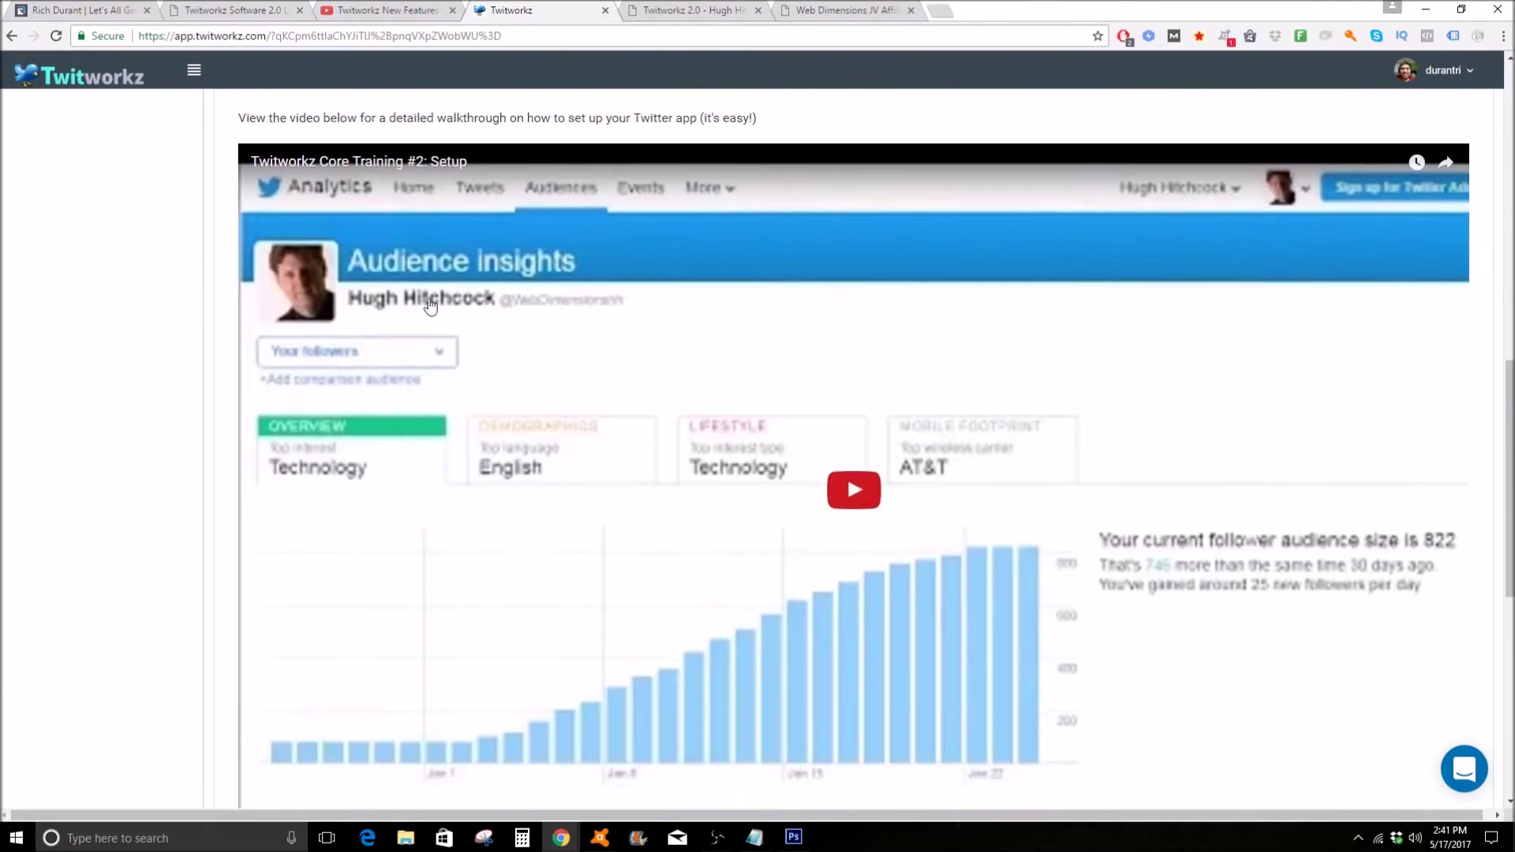
pyautogui.scroll(-2, 939, 463)
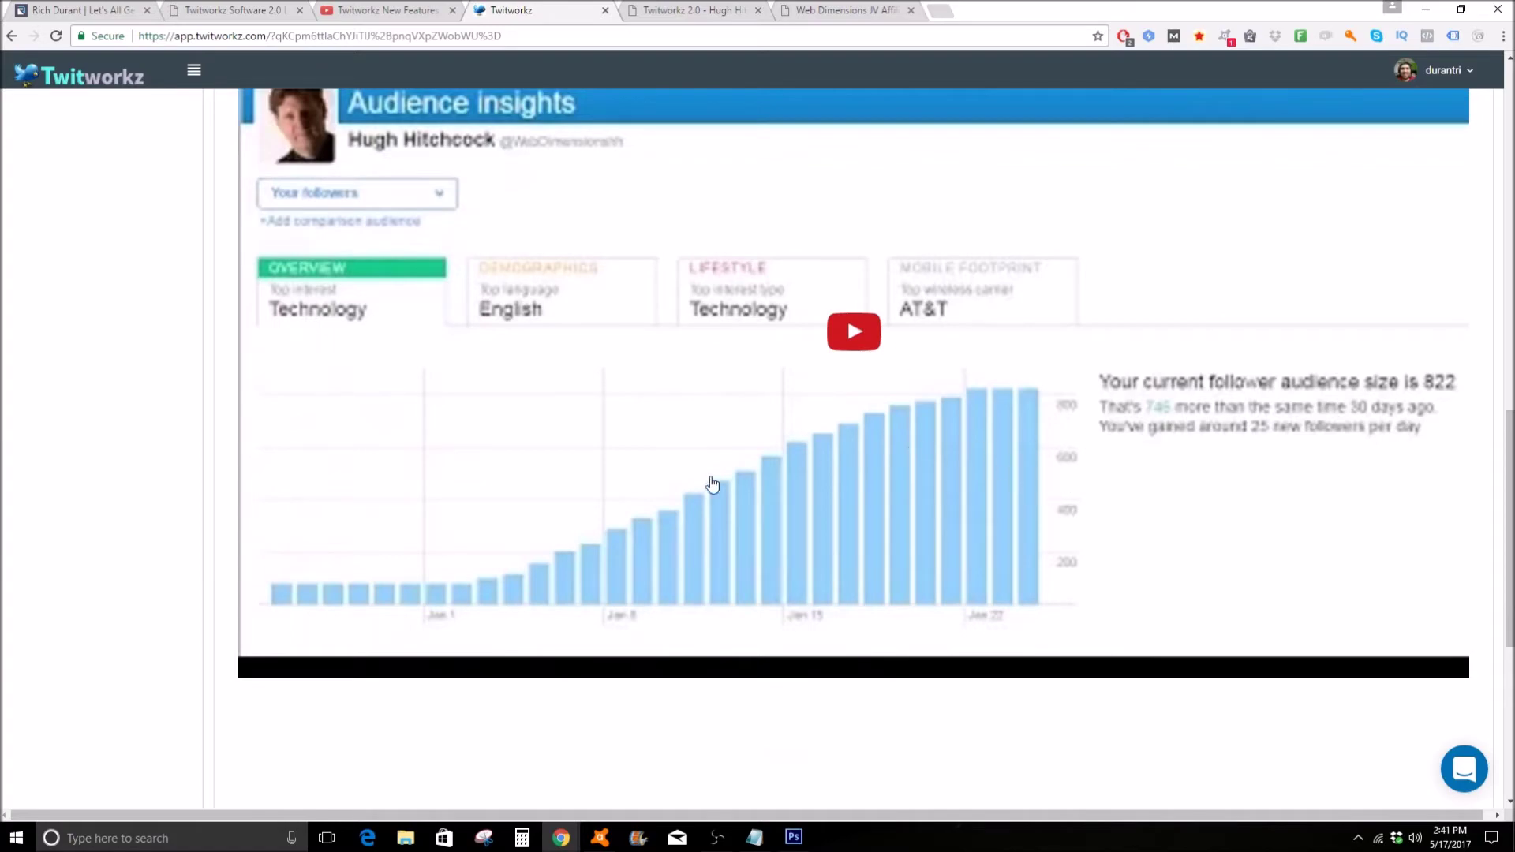
pyautogui.scroll(10, 1136, 527)
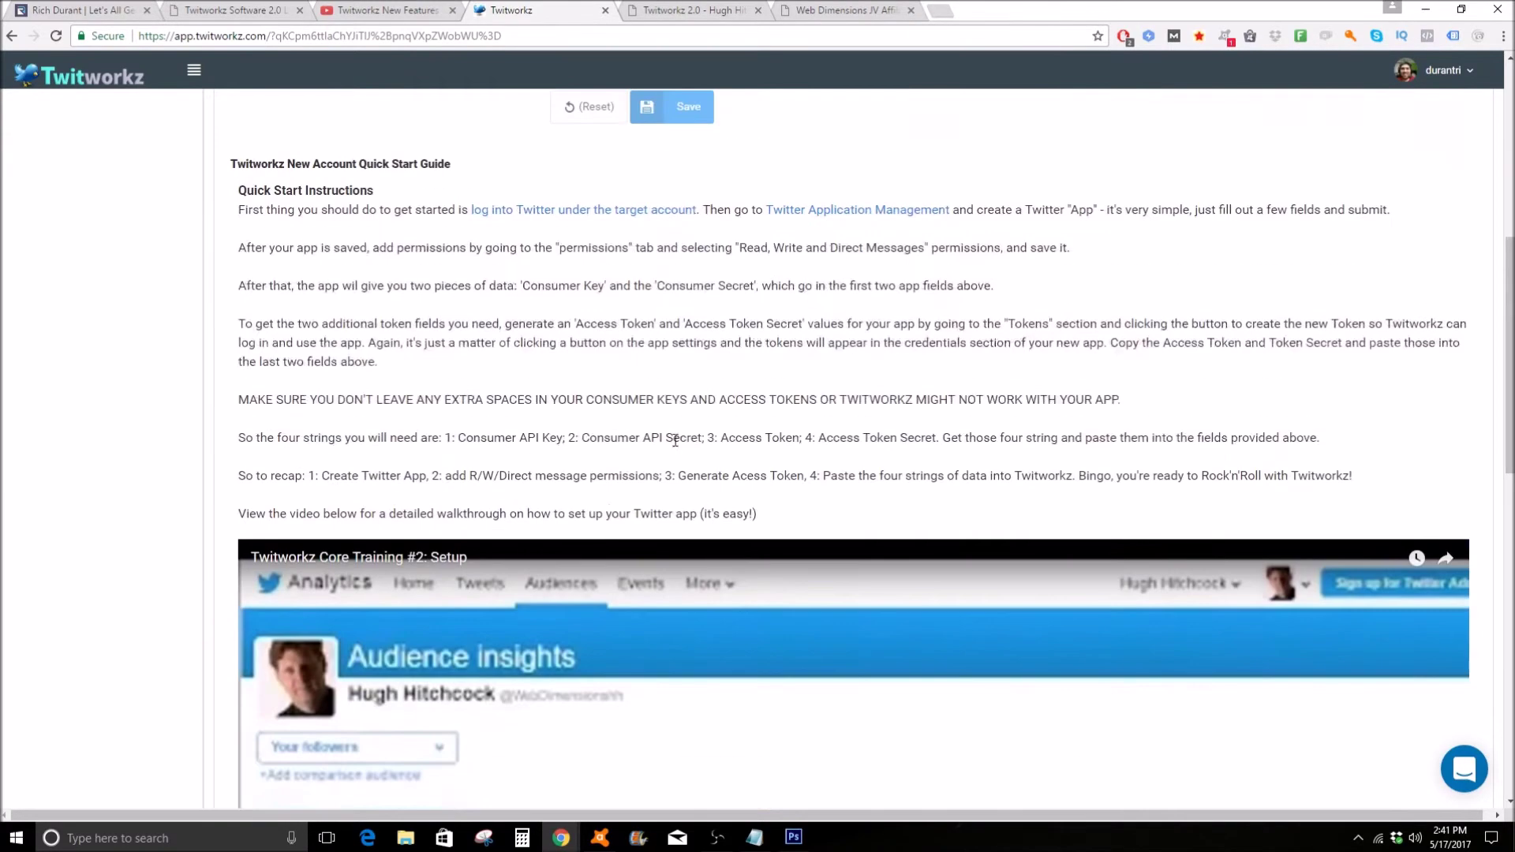
pyautogui.scroll(4, 832, 489)
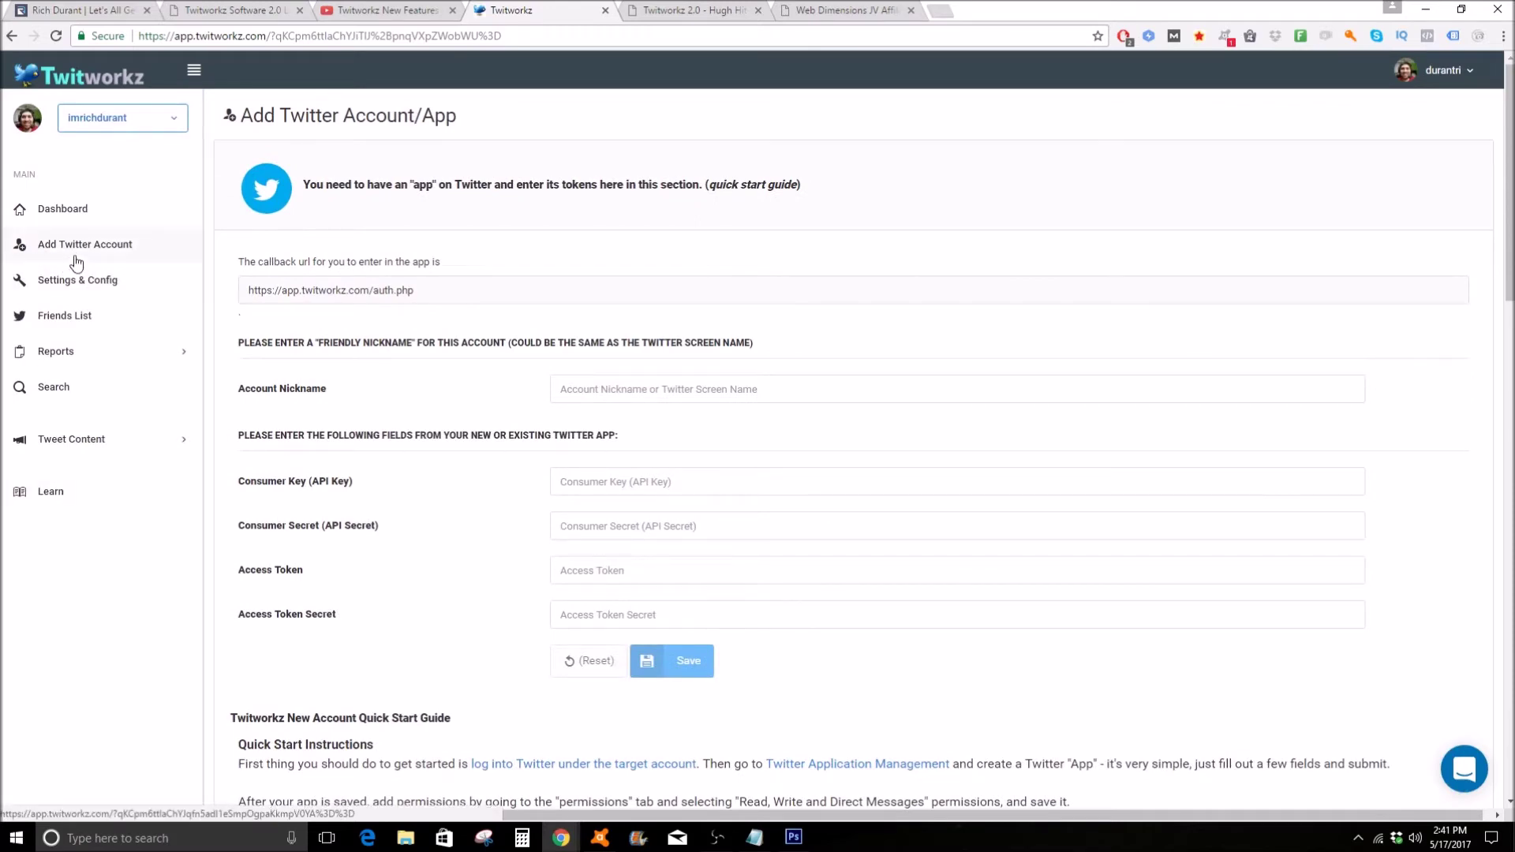
# Open the connected Twitter account's settings for editing from the dashboard
pyautogui.click(113, 286)
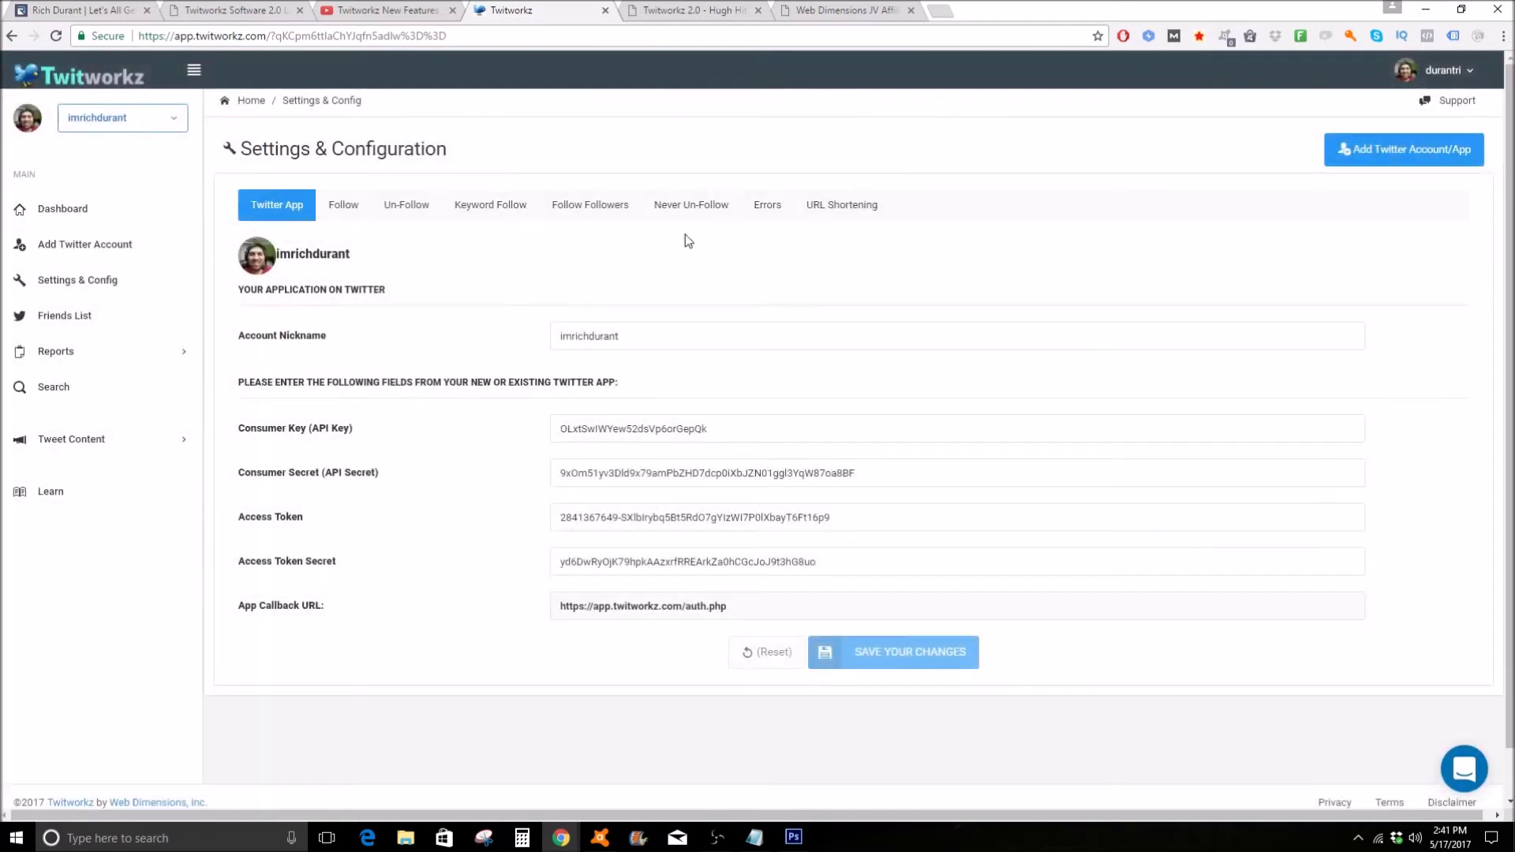
pyautogui.click(66, 219)
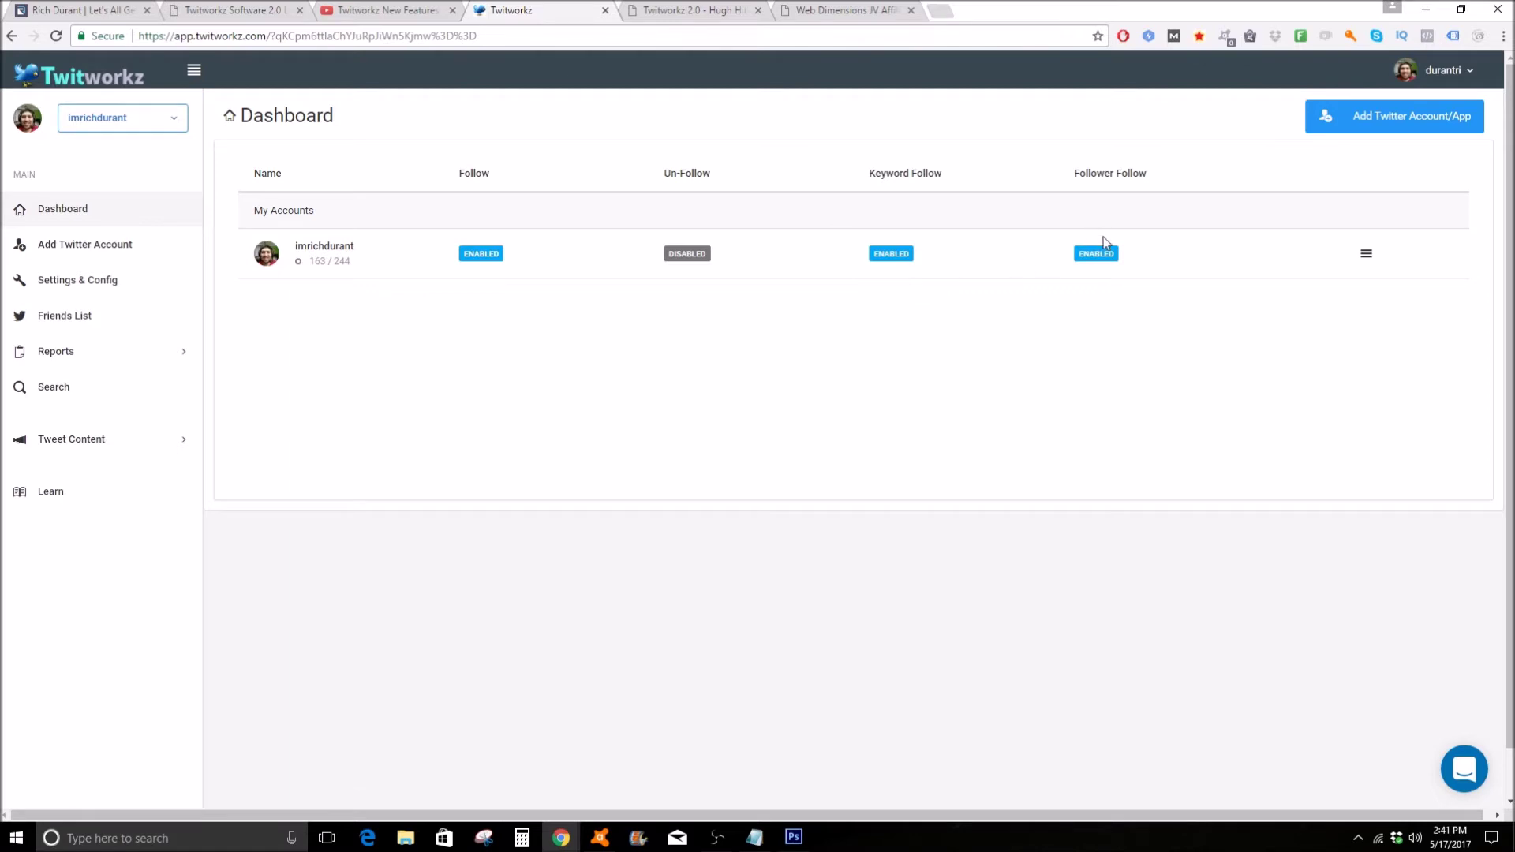
pyautogui.click(1365, 254)
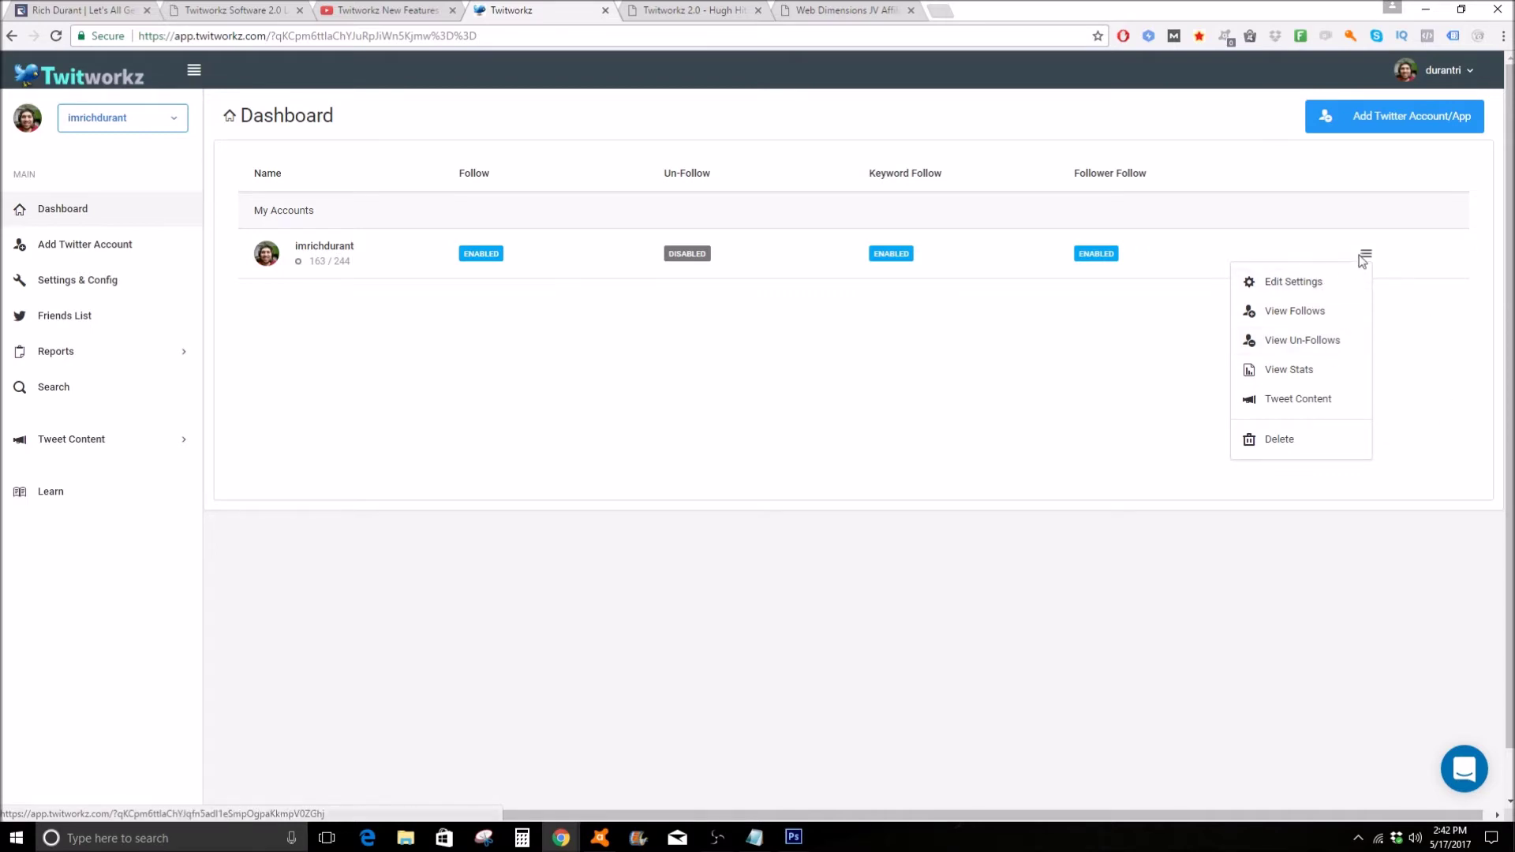
pyautogui.click(1321, 289)
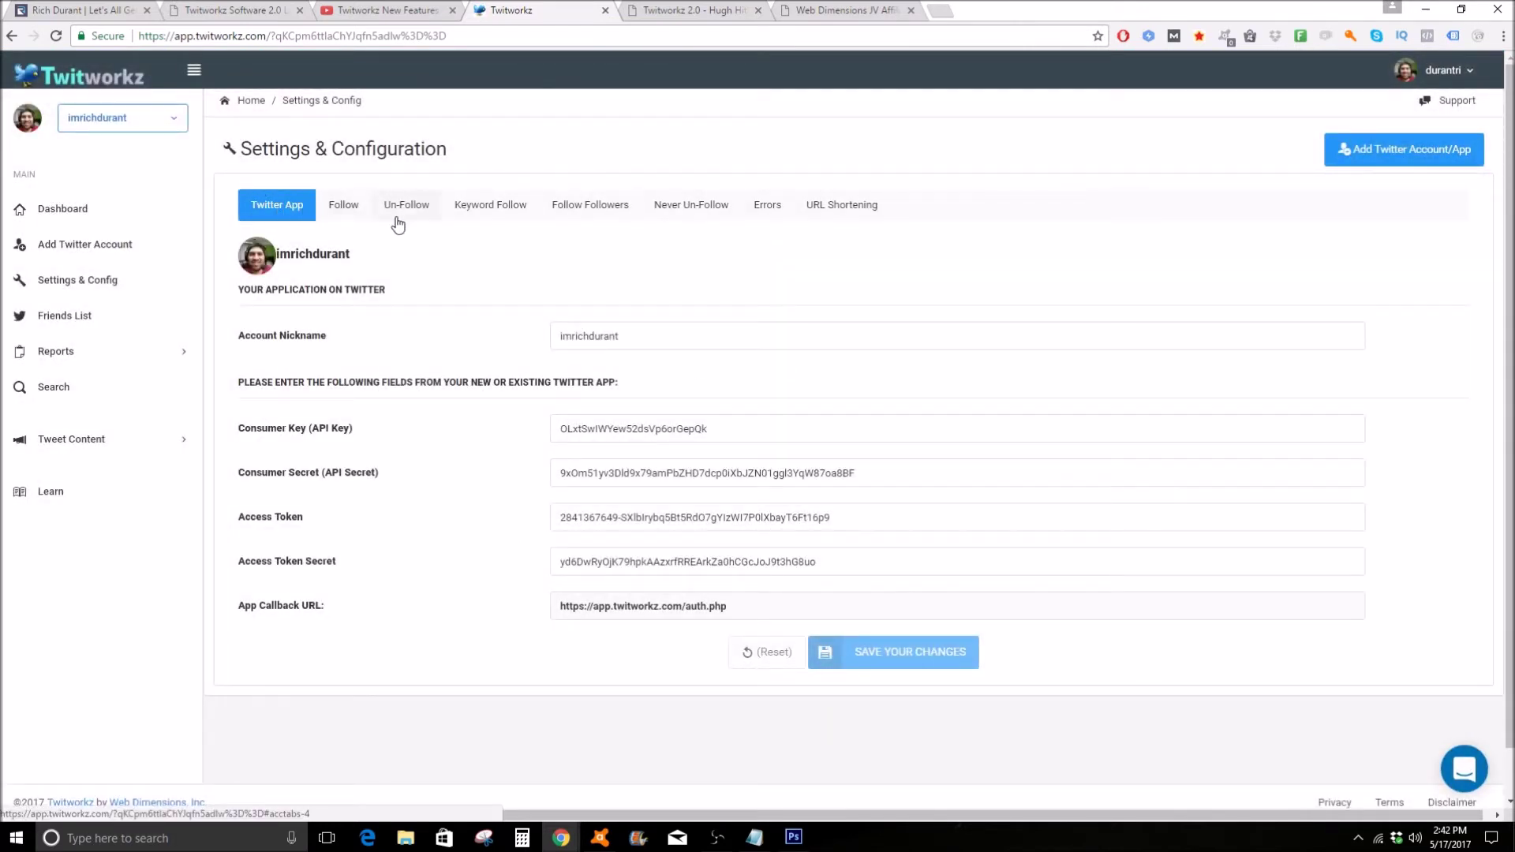
# Review the account's Follow, Un-Follow, Keyword Follow, Follow Followers and Never Un-Follow settings
pyautogui.click(352, 209)
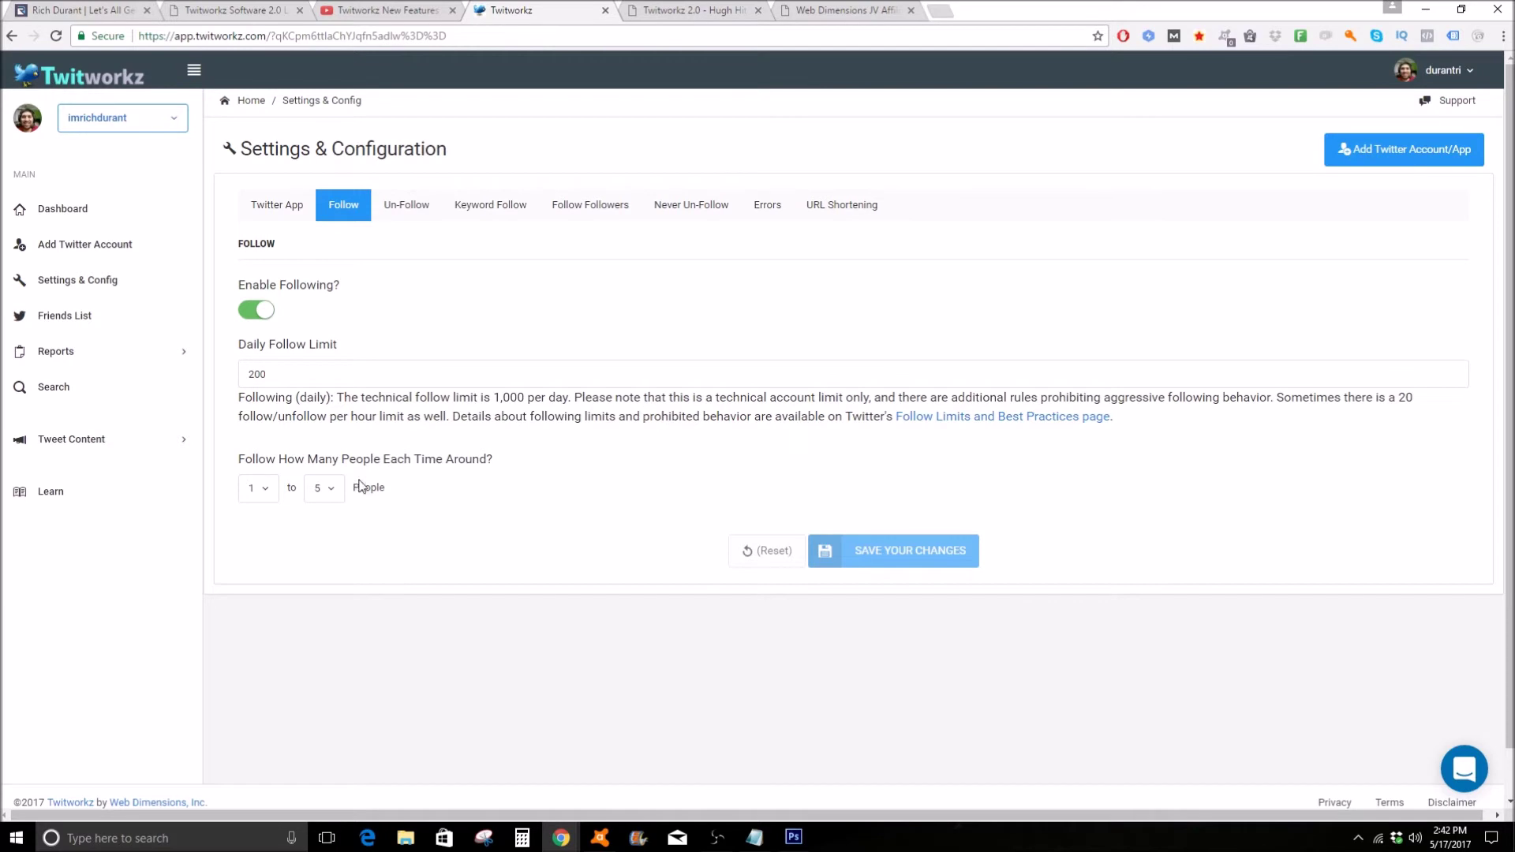
pyautogui.click(408, 208)
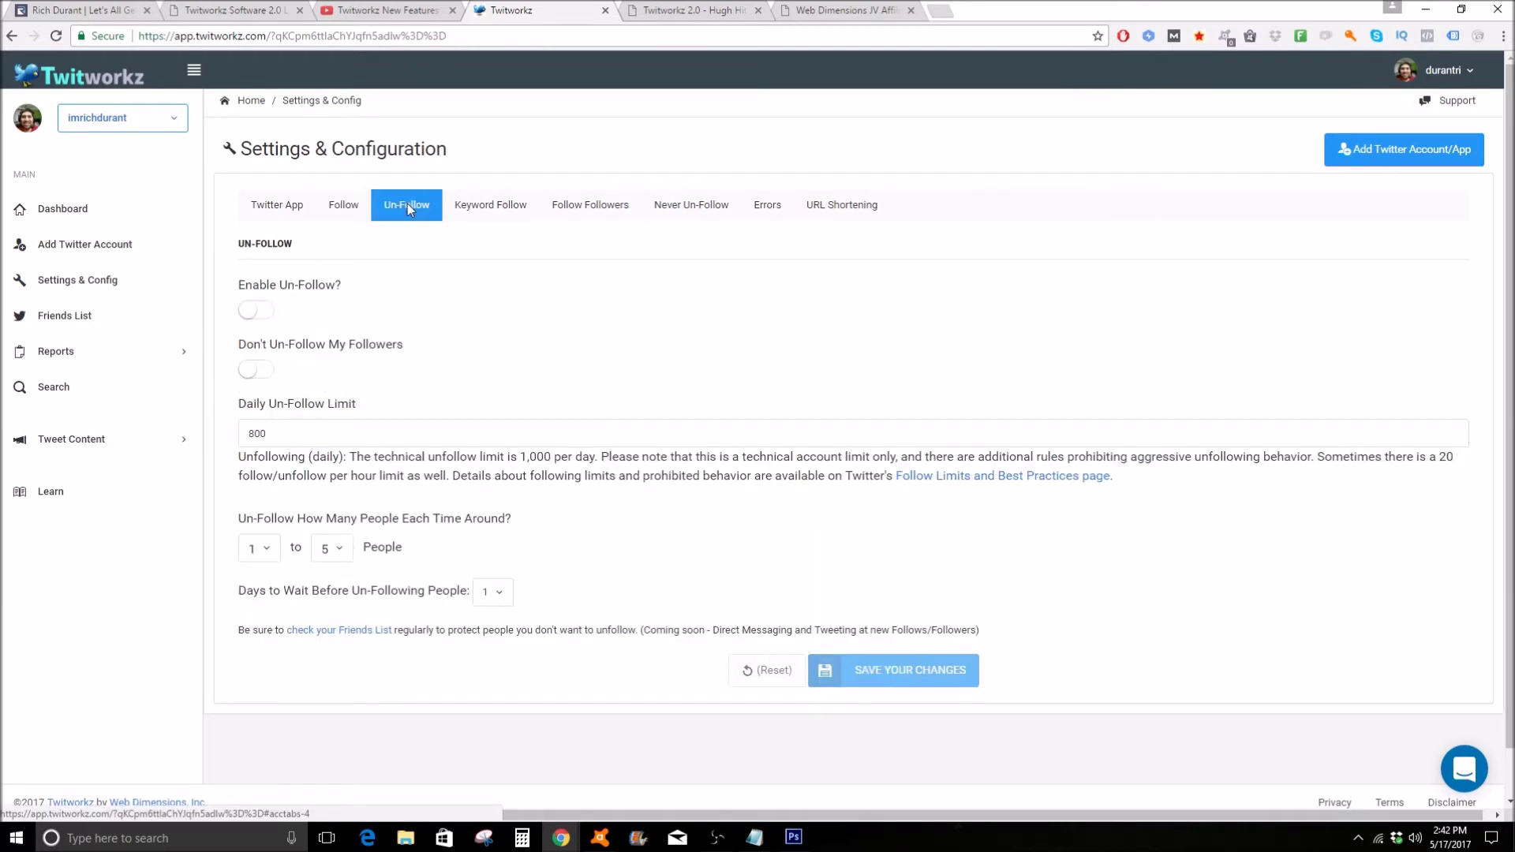
pyautogui.click(351, 206)
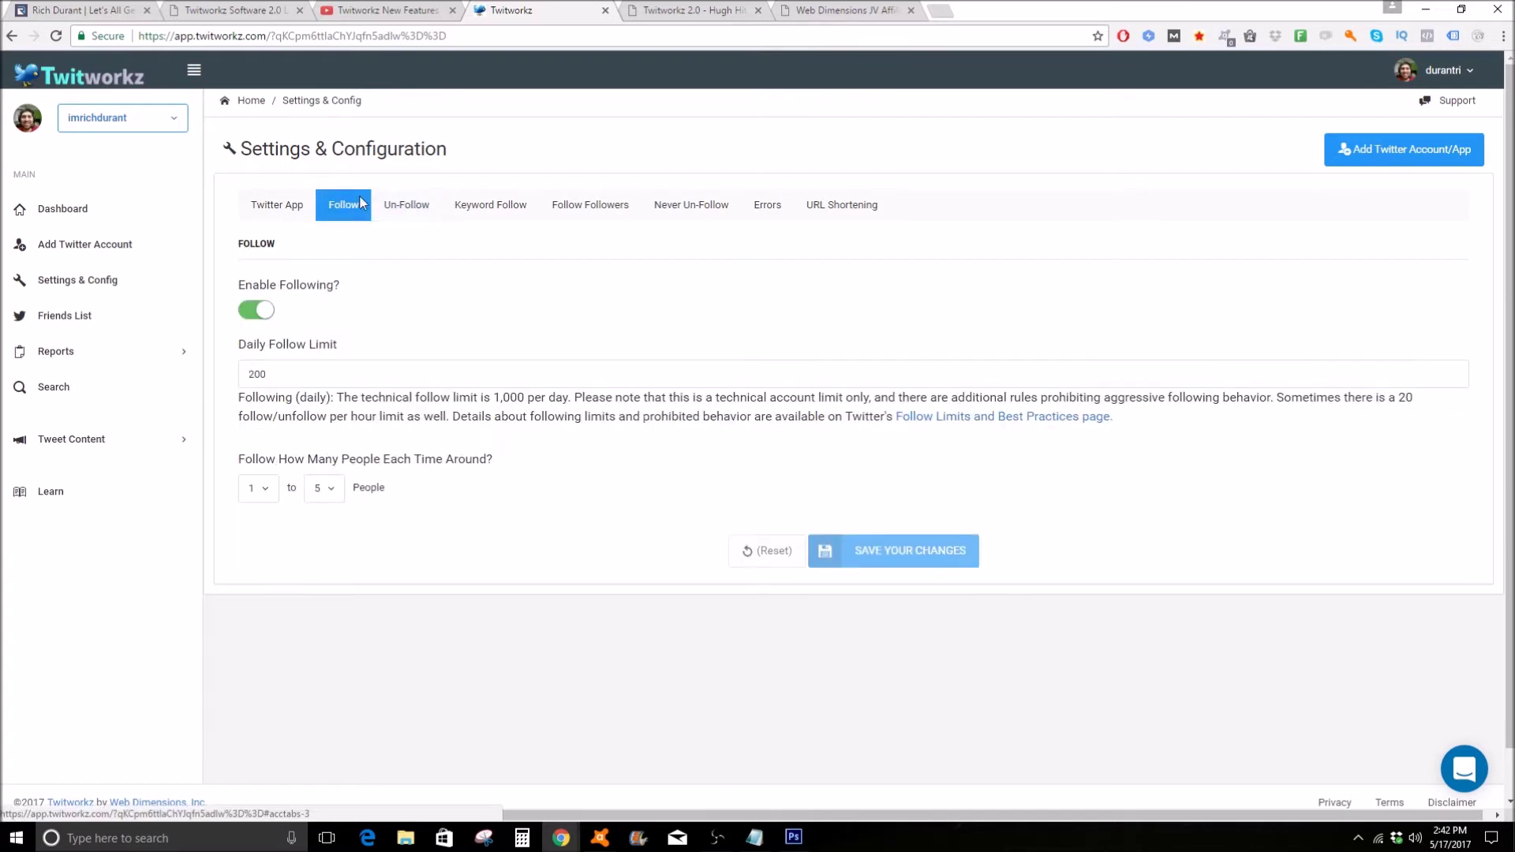
pyautogui.click(499, 208)
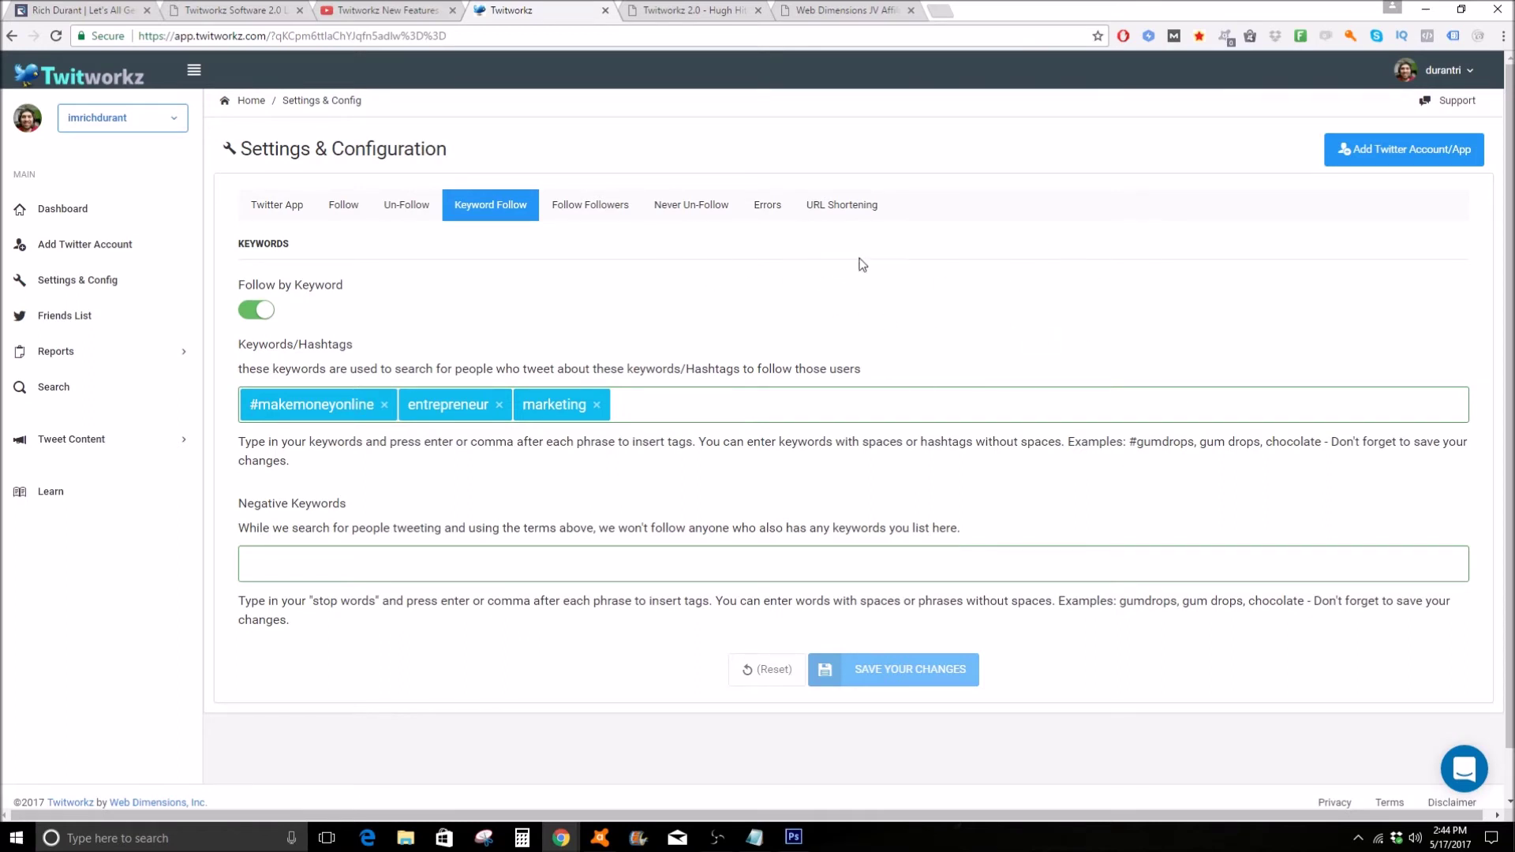
pyautogui.click(600, 214)
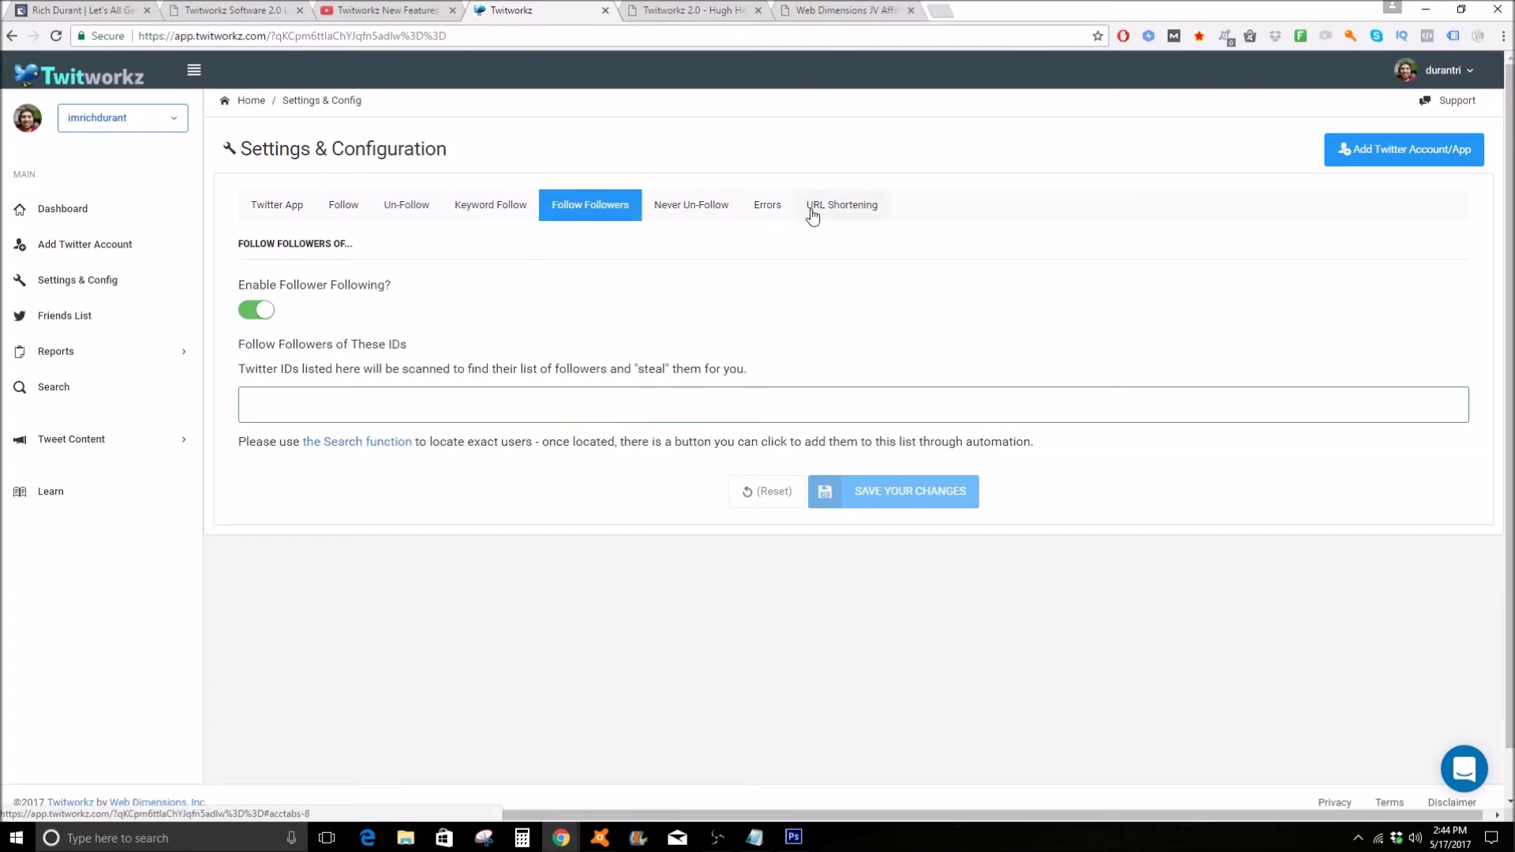
pyautogui.click(691, 210)
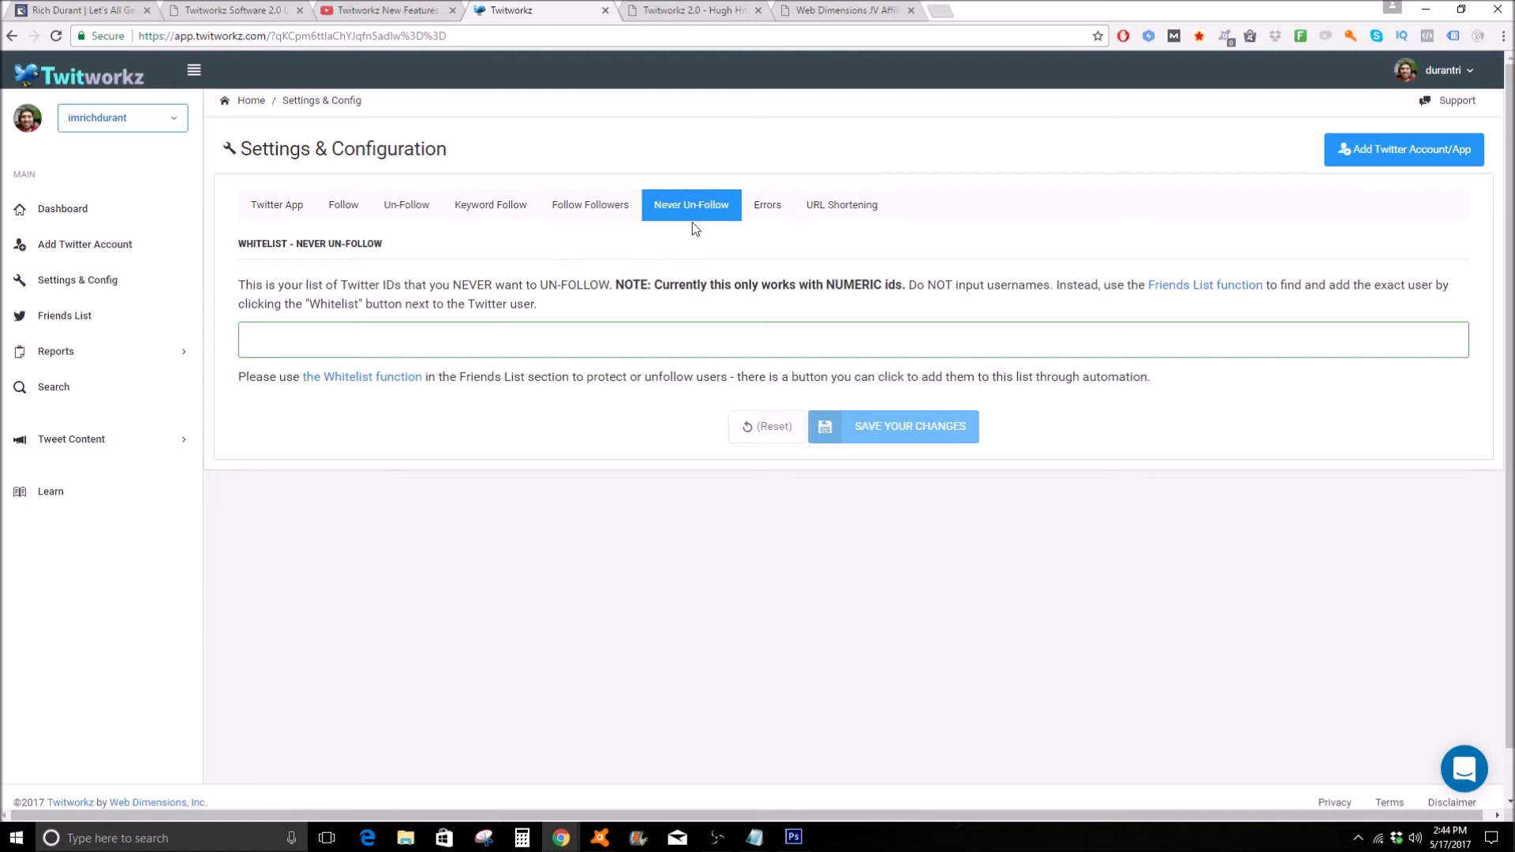
# Recheck the Twitter App, Un-Follow and Keyword Follow settings and return to the Follow Followers settings
pyautogui.click(304, 211)
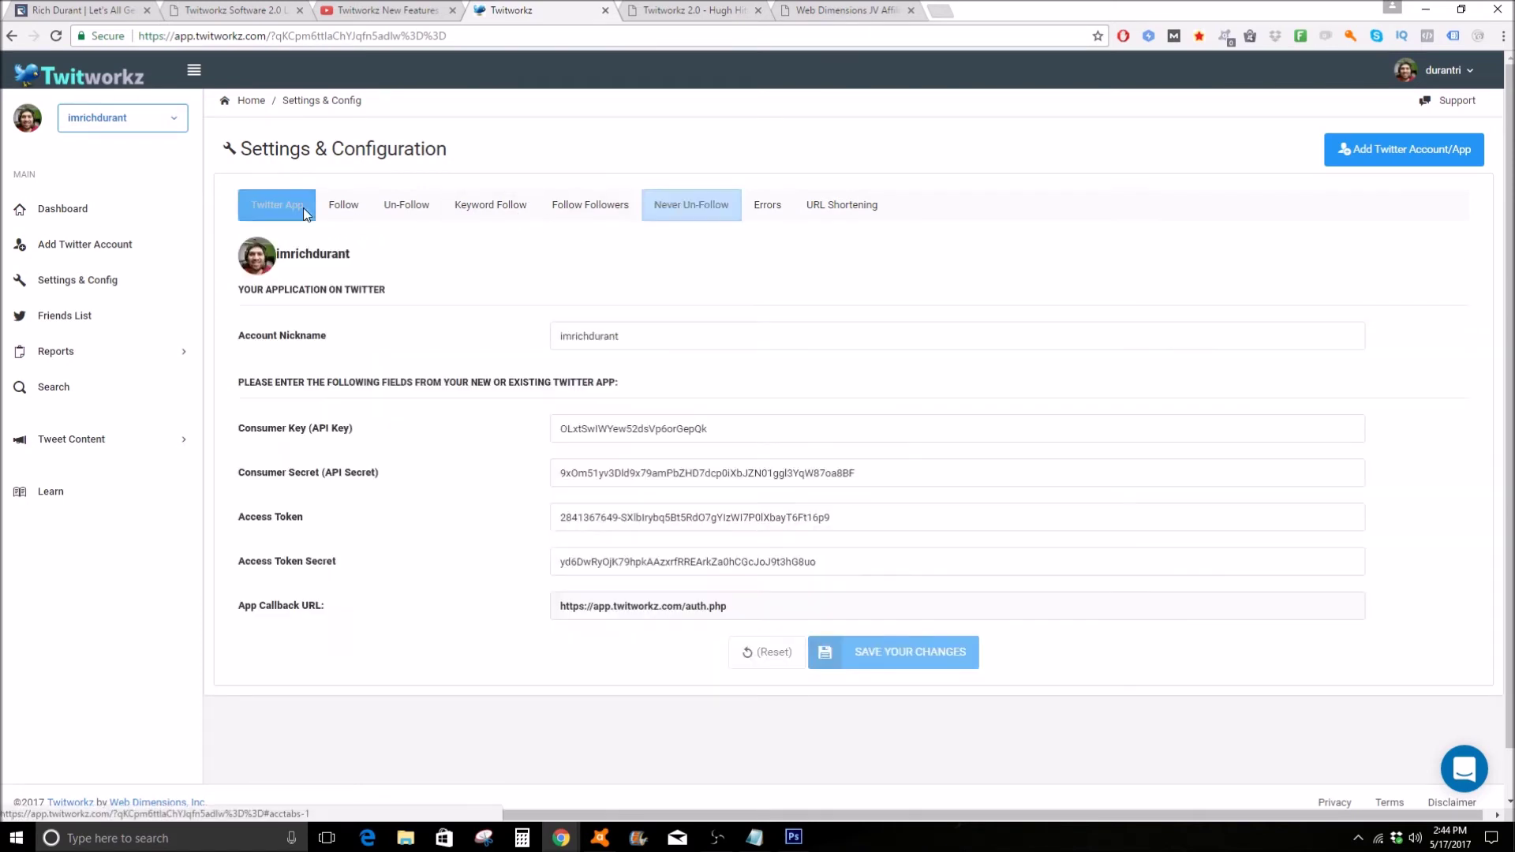
pyautogui.click(410, 211)
pyautogui.click(499, 207)
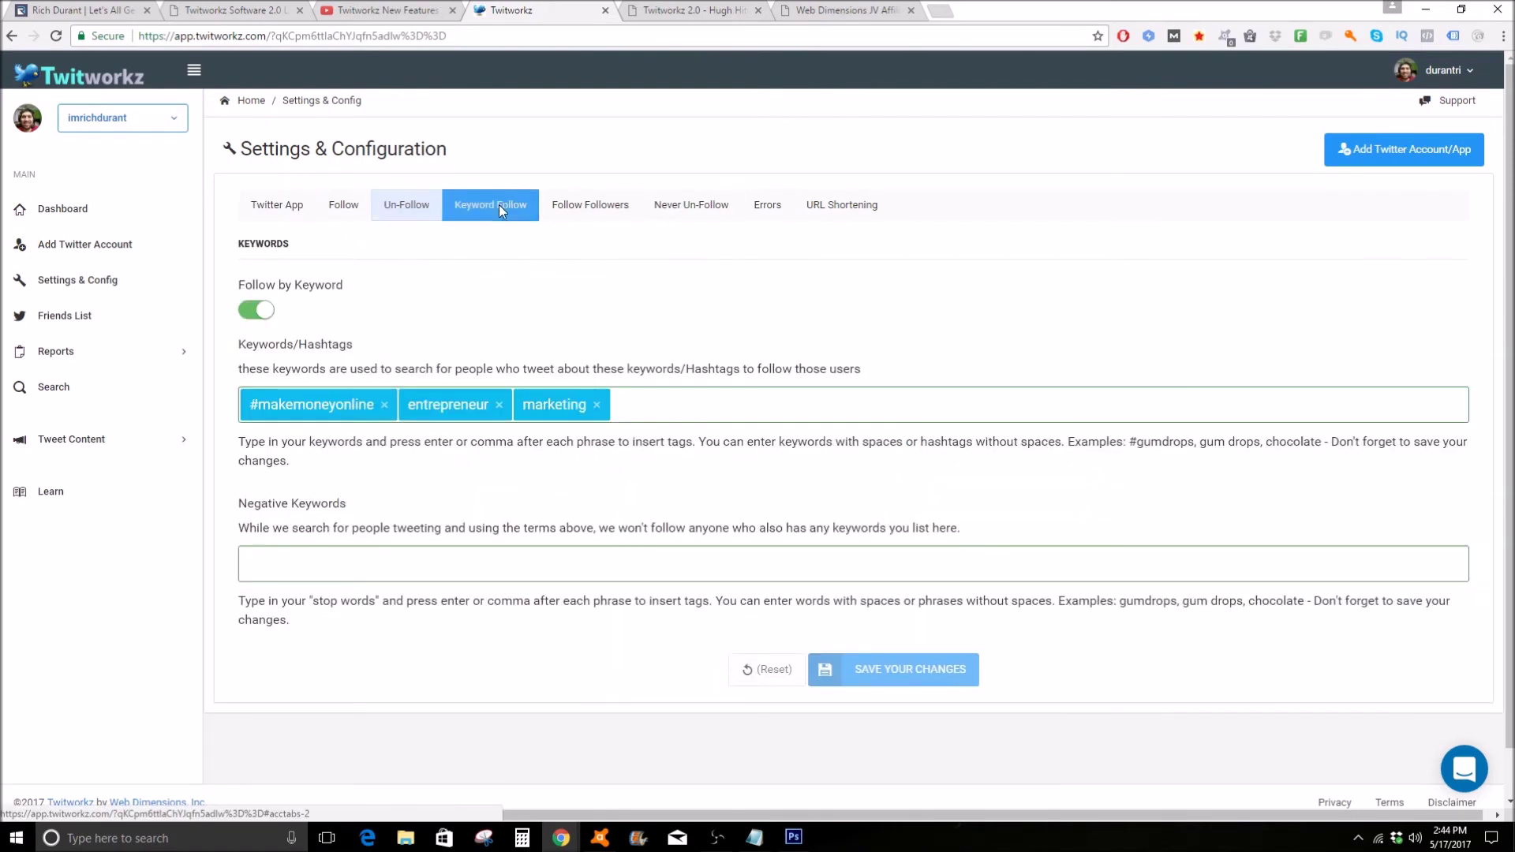
pyautogui.click(586, 208)
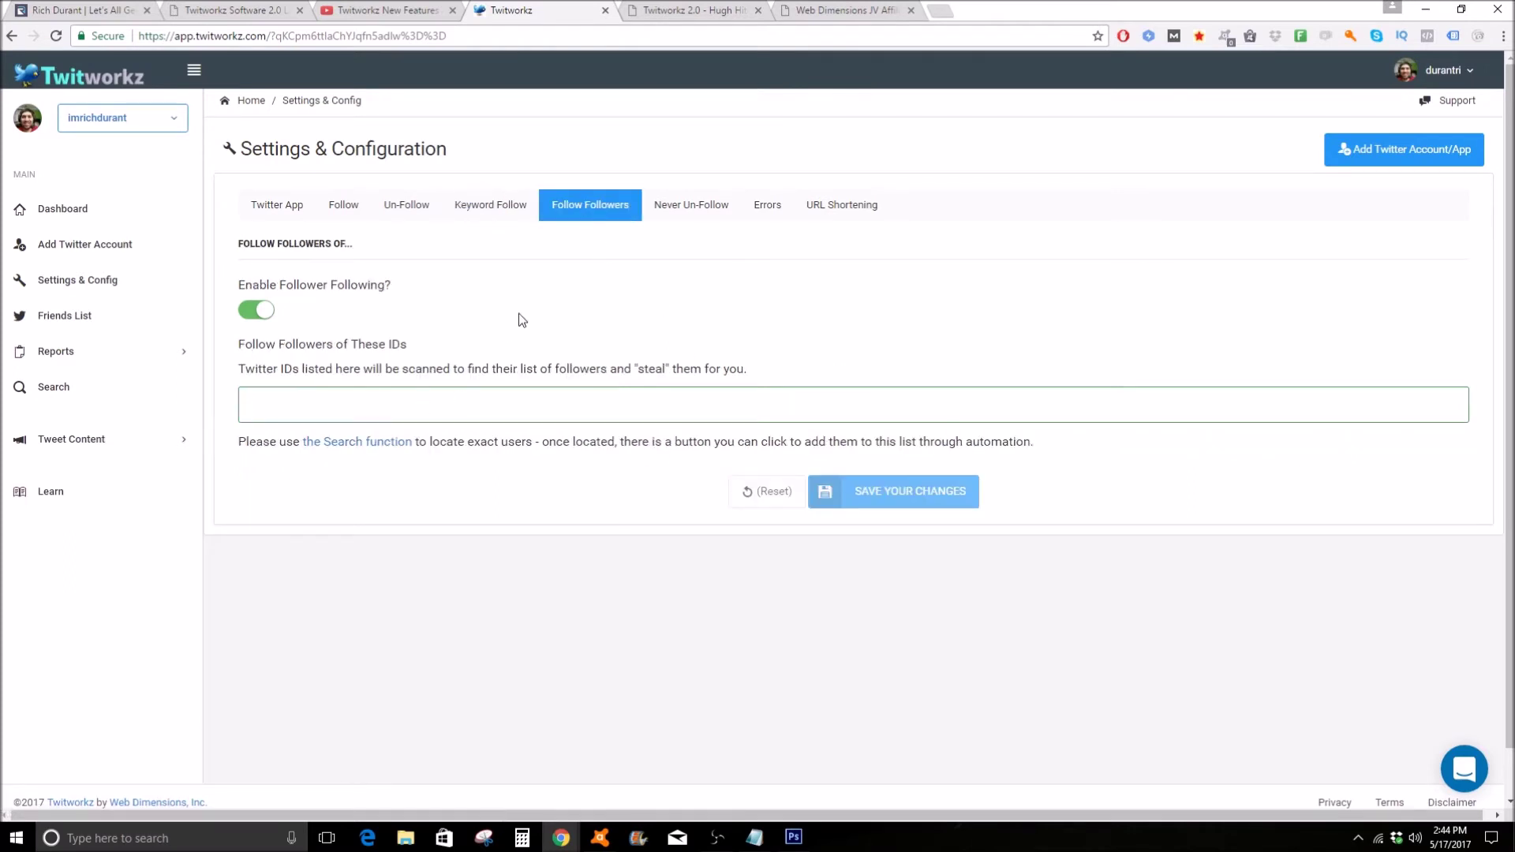
# Try entering sample Twitter usernames in the list of IDs whose followers are followed, and clear the entries
pyautogui.click(513, 392)
pyautogui.write('Frank_Kren')
pyautogui.press('BackSpace')
pyautogui.press('BackSpace')
pyautogui.press('BackSpace')
pyautogui.write('er')
pyautogui.write('n')
pyautogui.click(427, 487)
pyautogui.click(706, 417)
pyautogui.moveTo(370, 422); pyautogui.dragTo(150, 404)
pyautogui.moveTo(476, 438); pyautogui.dragTo(200, 404)
pyautogui.press('BackSpace')
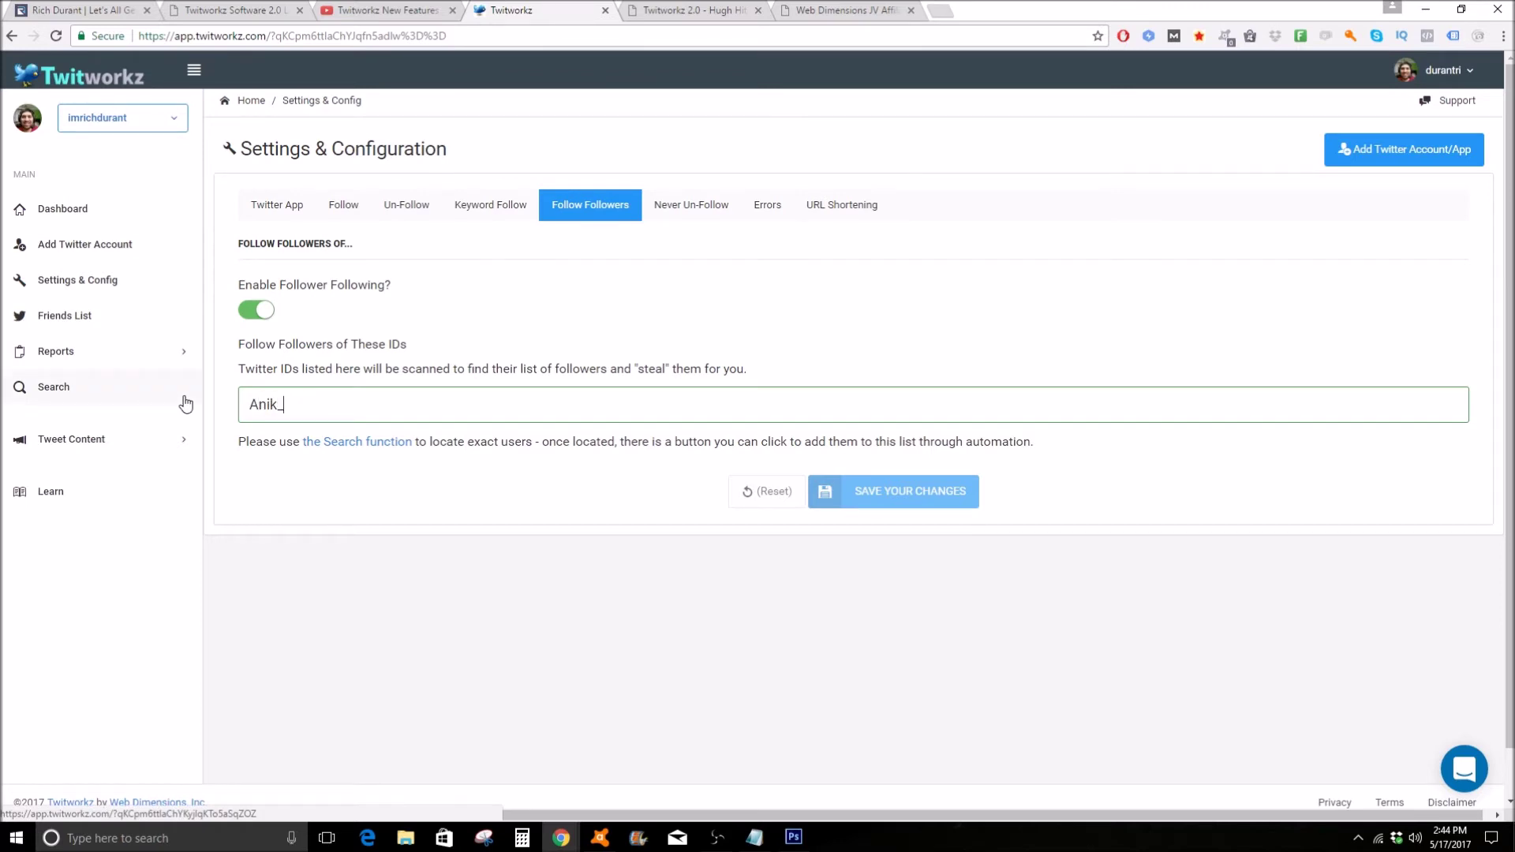
pyautogui.moveTo(320, 407); pyautogui.dragTo(232, 409)
pyautogui.press('BackSpace')
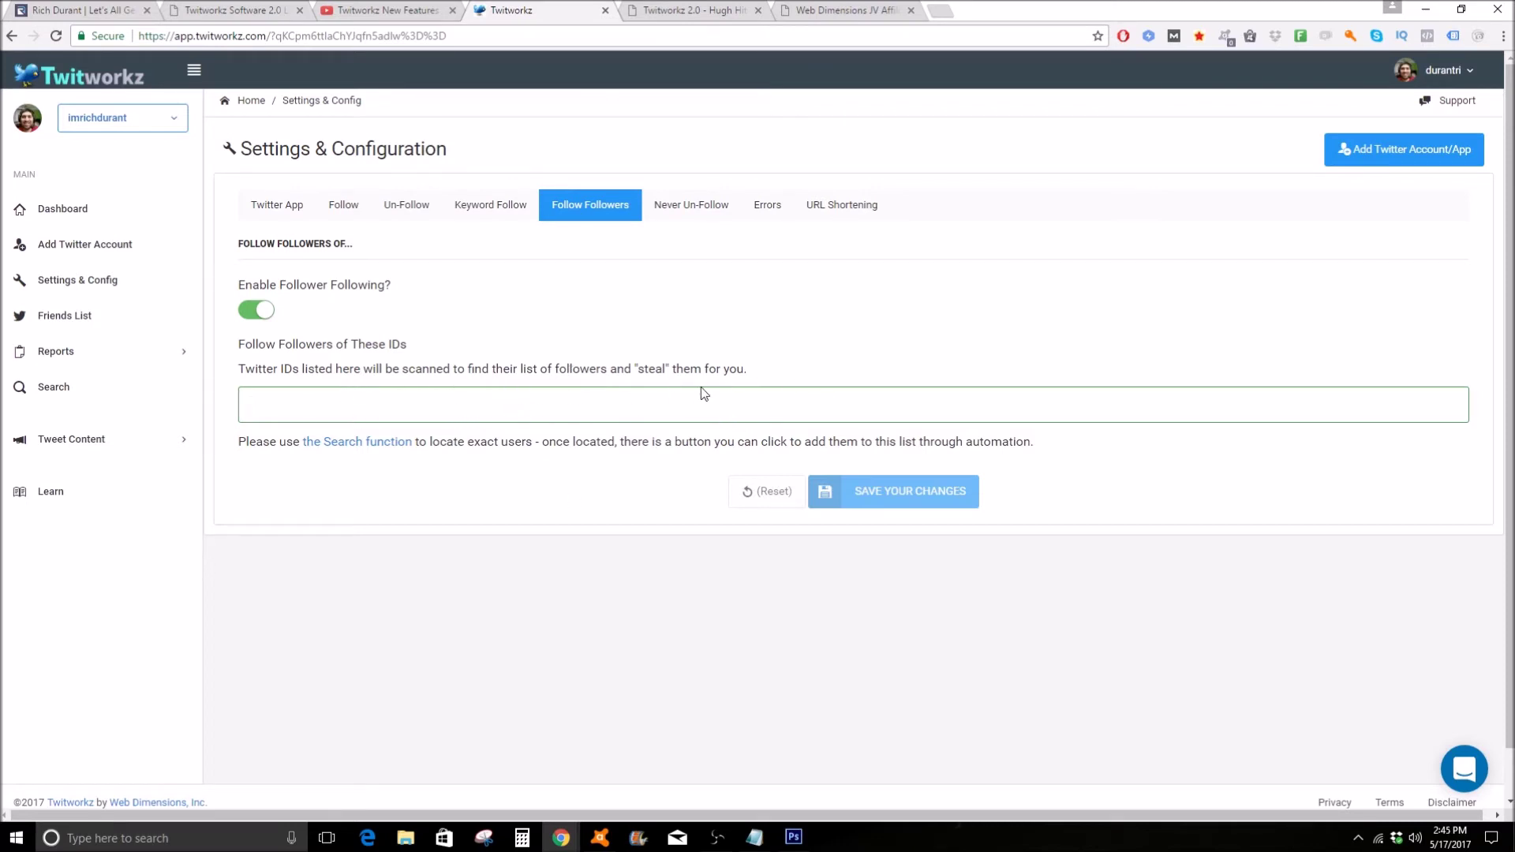
pyautogui.moveTo(748, 368); pyautogui.dragTo(429, 369)
pyautogui.click(551, 408)
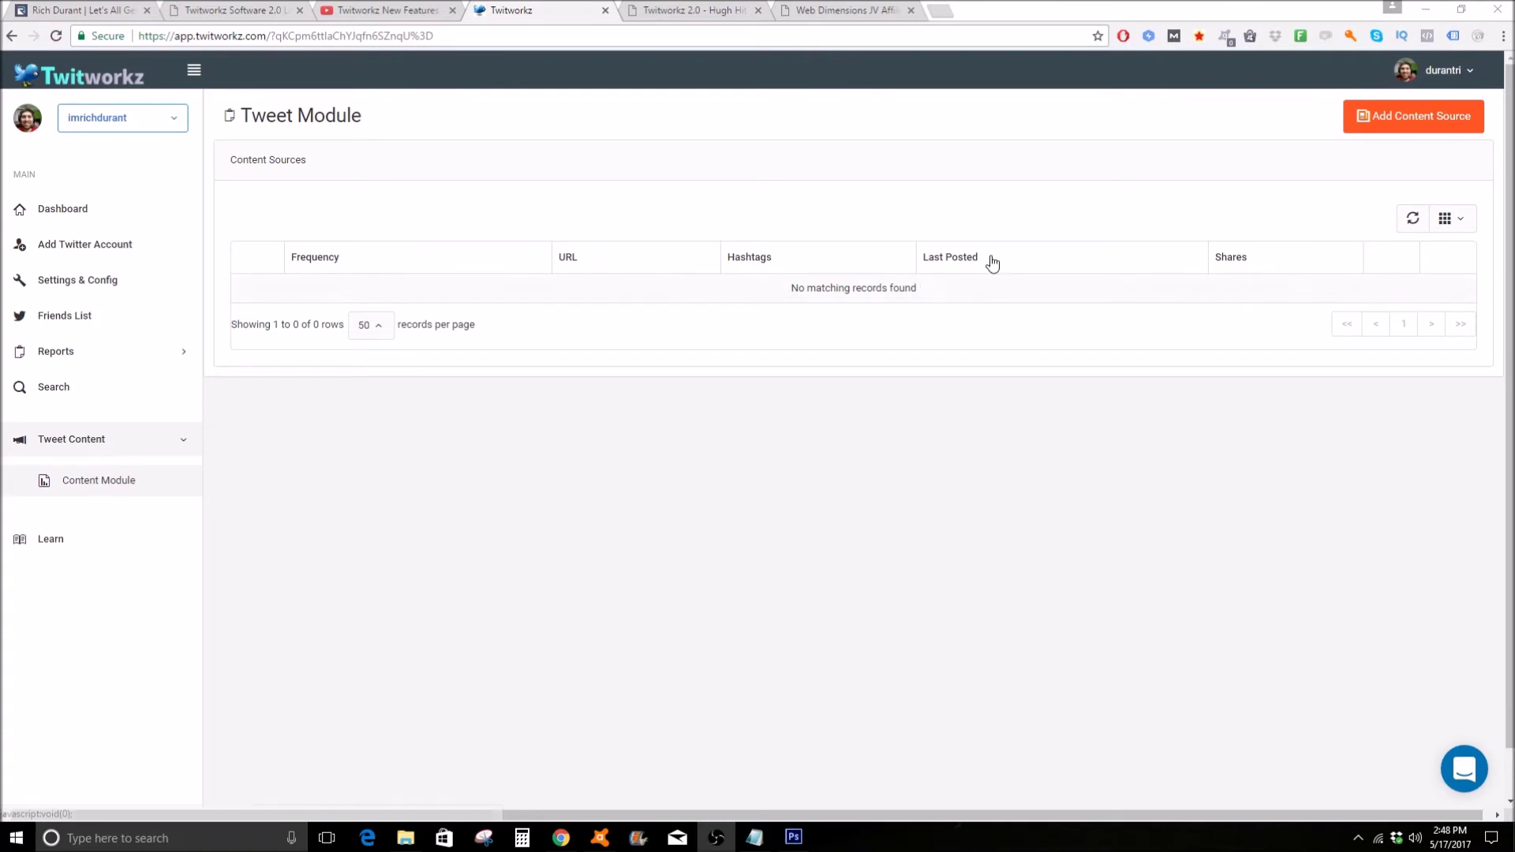
# View the fields of the Add Content Source form in the Tweet Module and close it without saving
pyautogui.click(1351, 126)
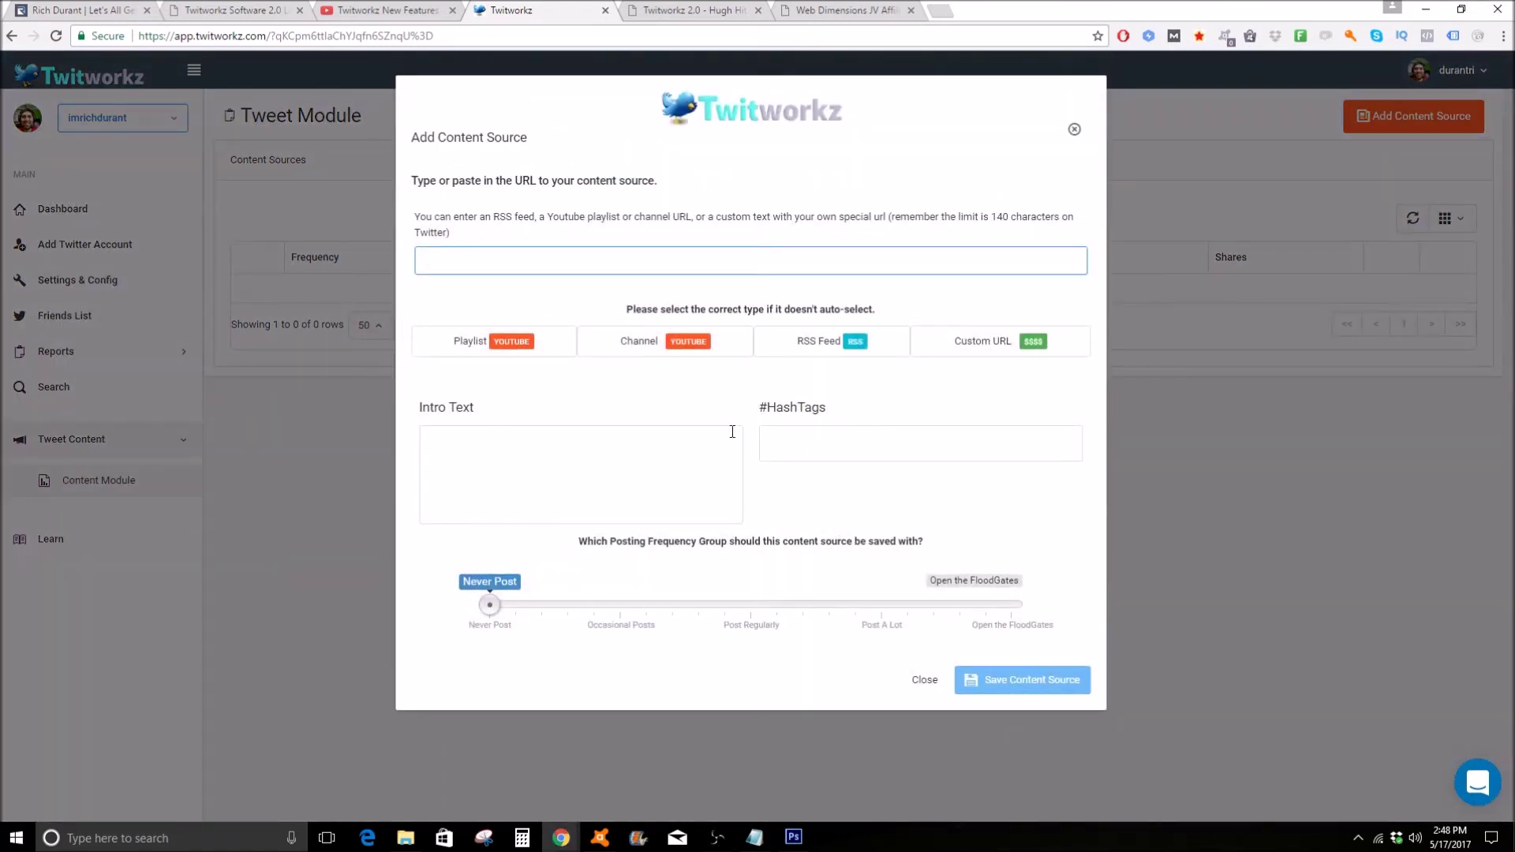
pyautogui.click(550, 476)
pyautogui.click(1076, 132)
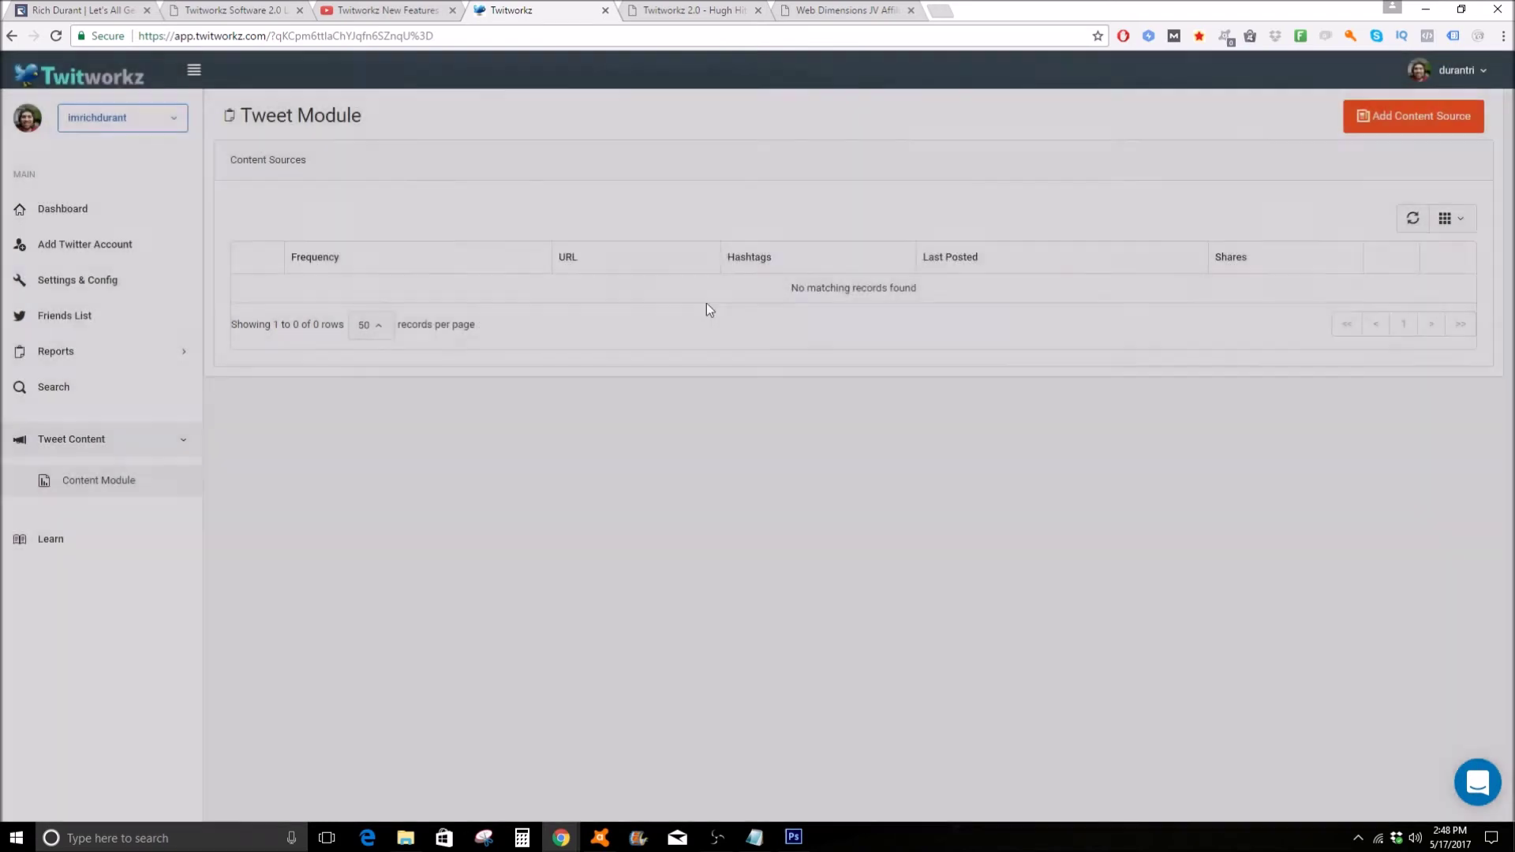
# Switch to YouTube, play the Twitworkz New Features Monday video full screen and lower its volume
pyautogui.hotkey('ctrl', 'shift', 'Tab')
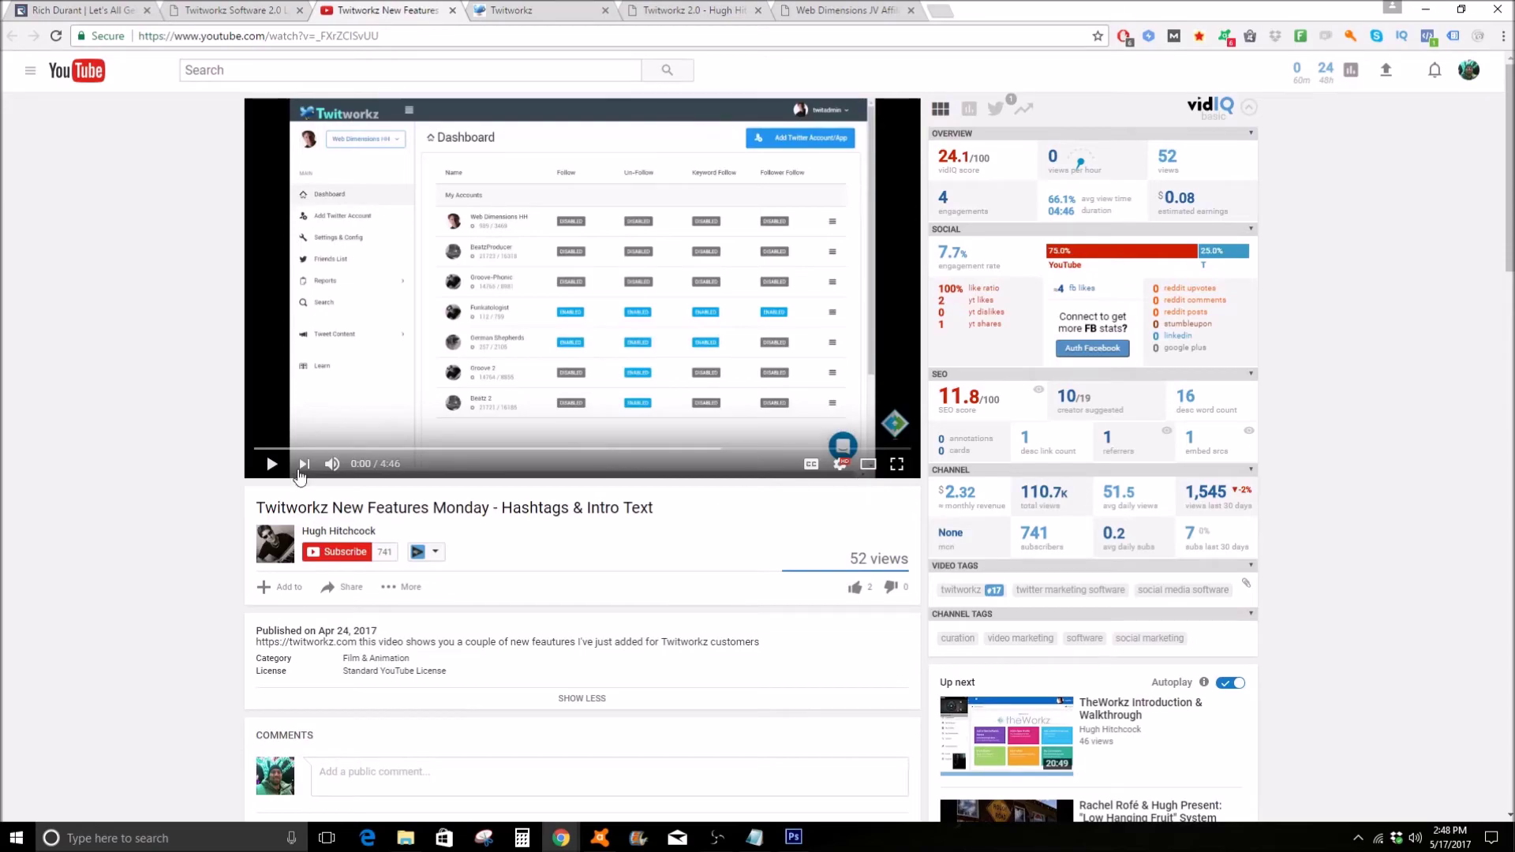
pyautogui.click(897, 464)
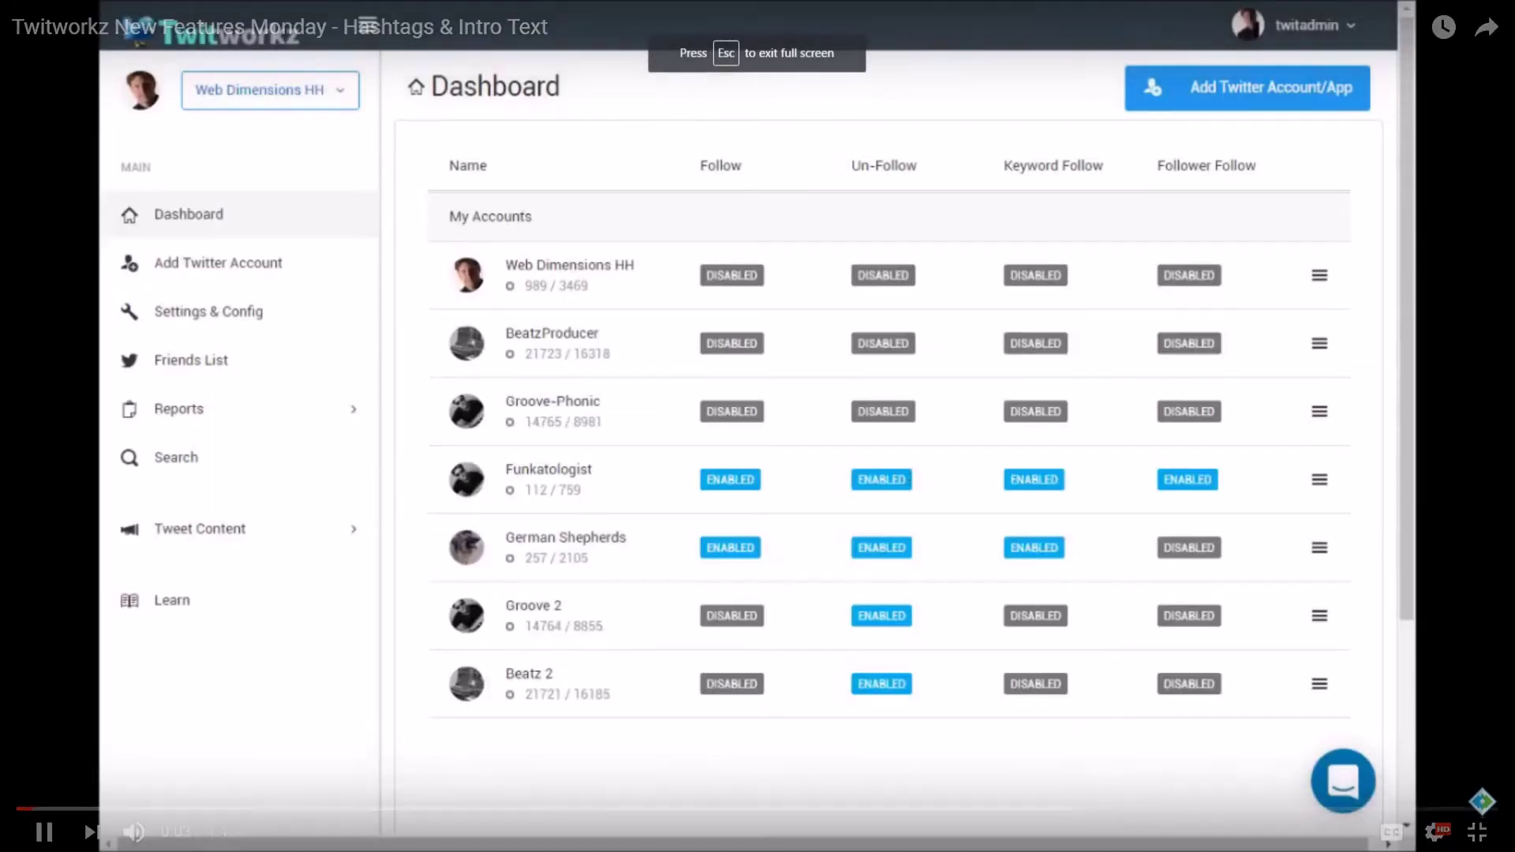
pyautogui.moveTo(151, 836)
pyautogui.moveTo(190, 833); pyautogui.dragTo(175, 842)
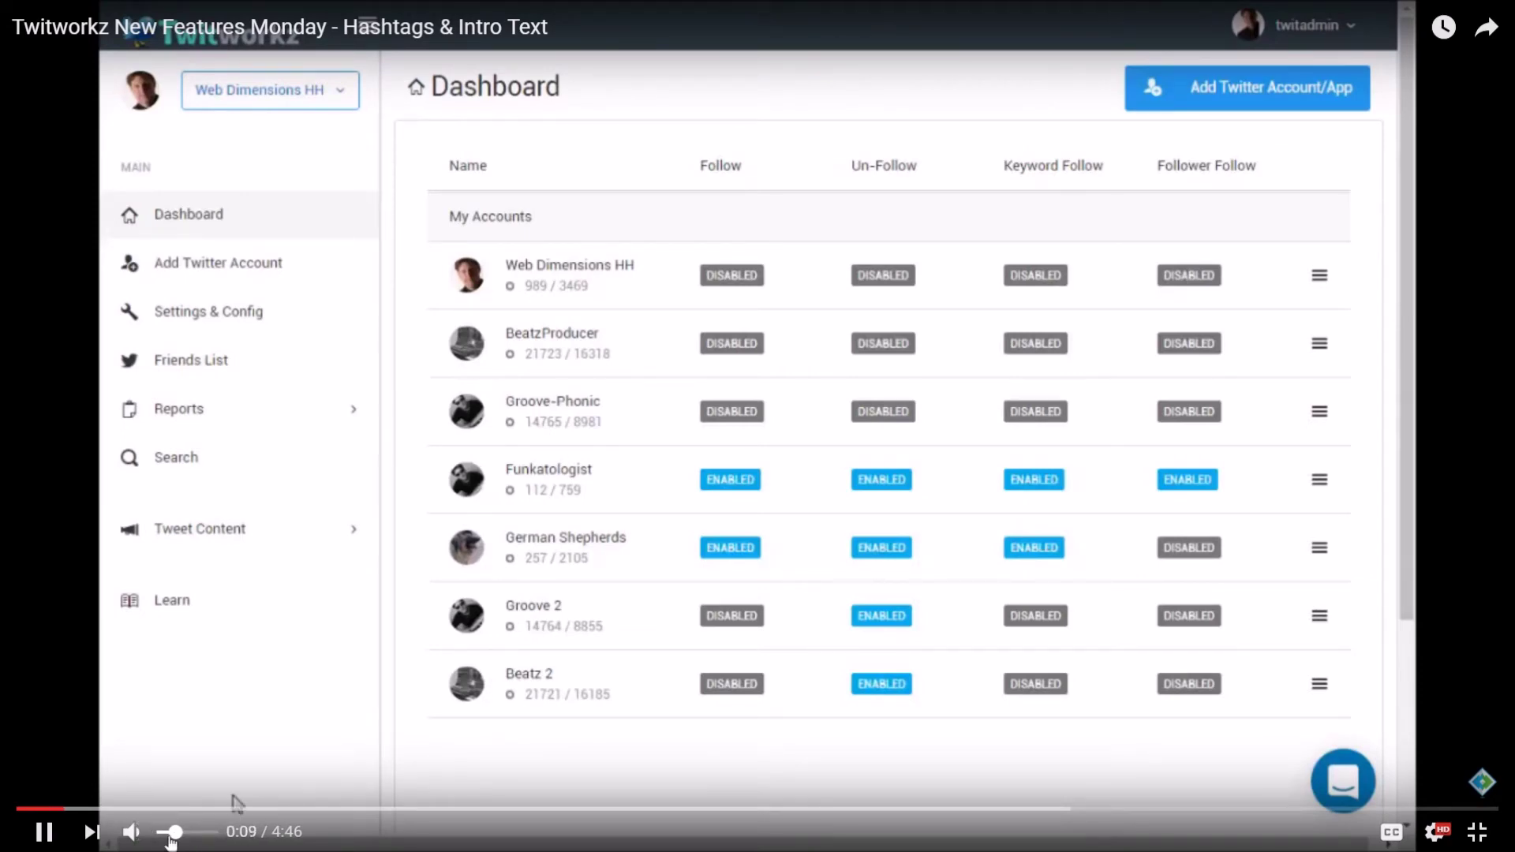
pyautogui.click(181, 841)
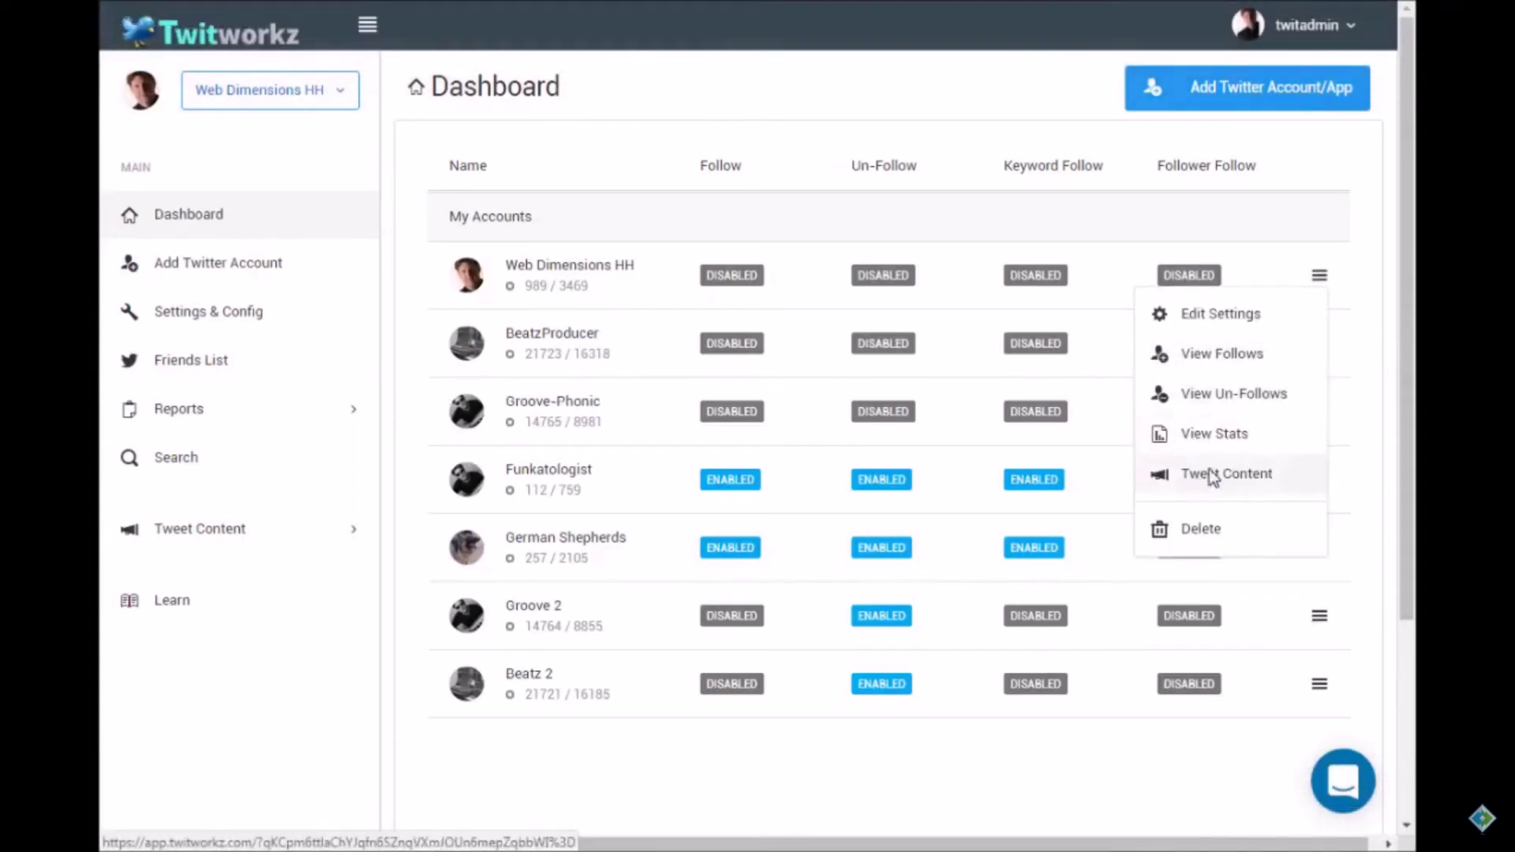
# Open the tweet content sources, view the empty Add Content Source form and close it without saving
pyautogui.click(1212, 476)
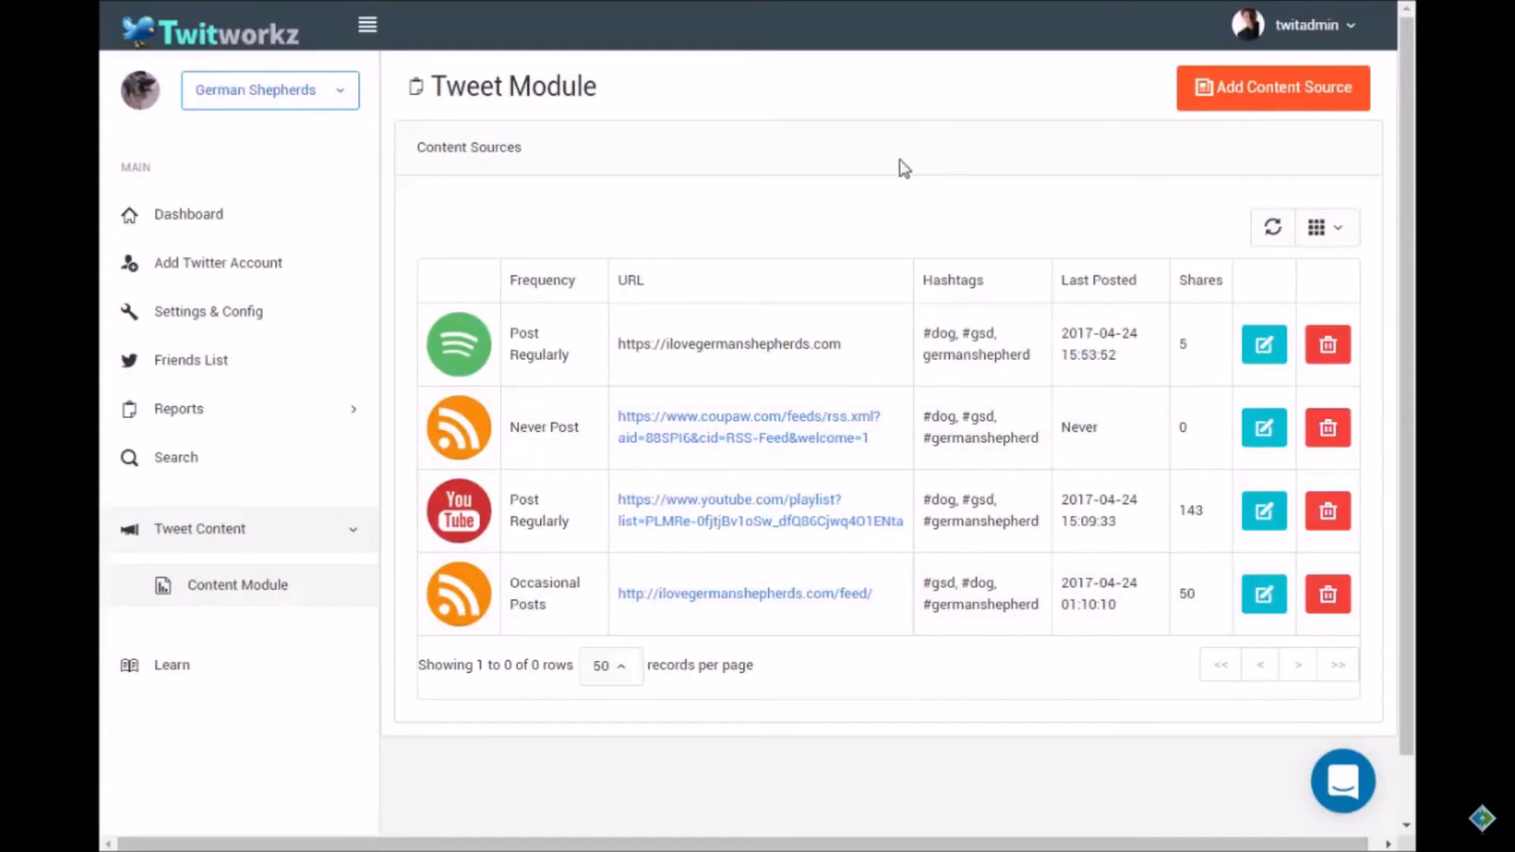
pyautogui.click(1248, 101)
pyautogui.click(570, 546)
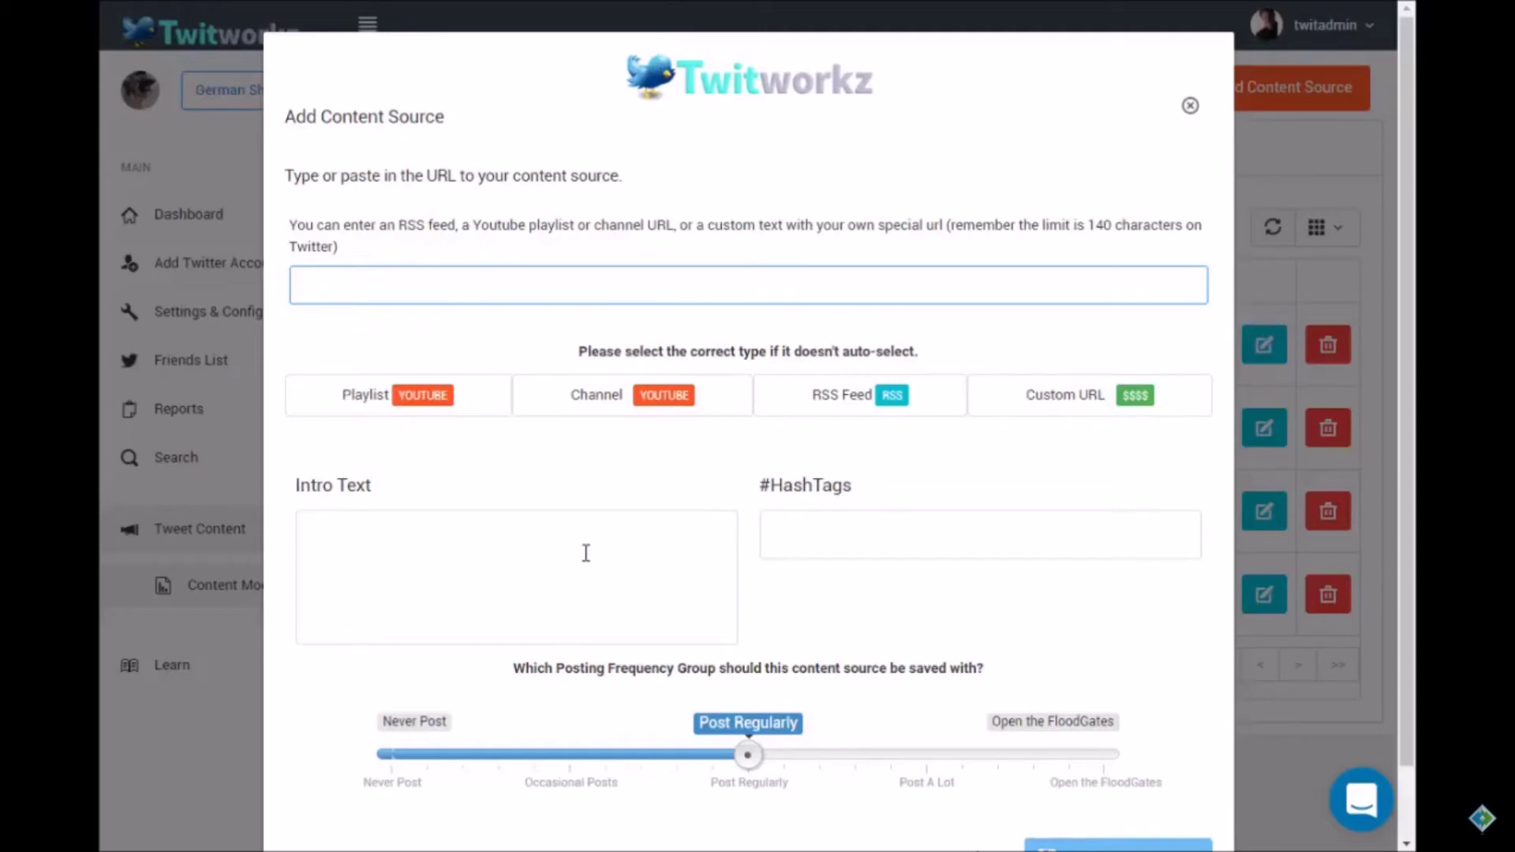
pyautogui.click(1190, 106)
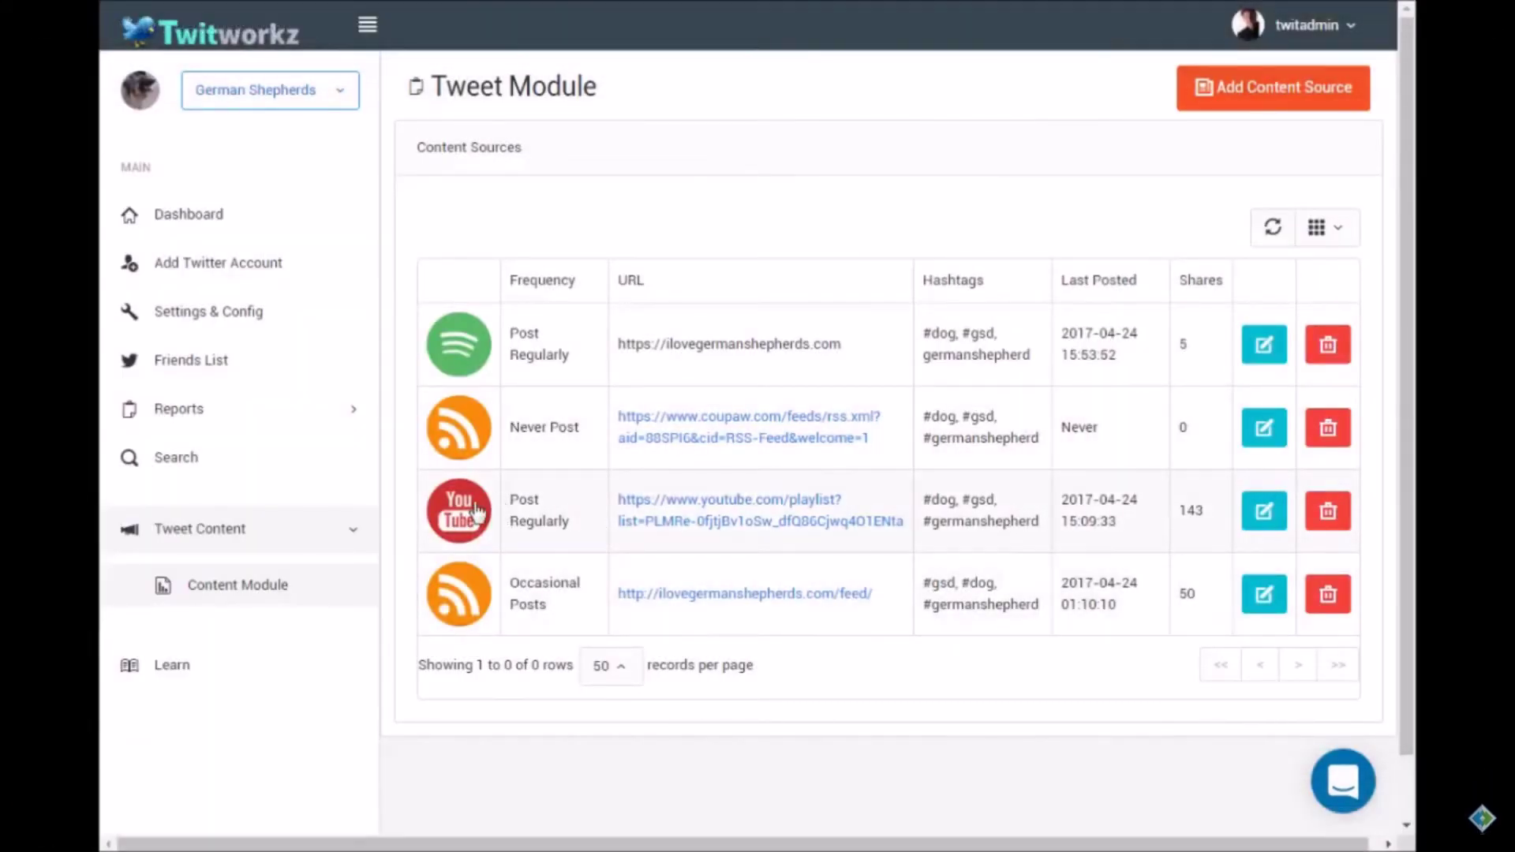
# Open the YouTube playlist content source for editing and examine its playlist URL
pyautogui.click(1268, 510)
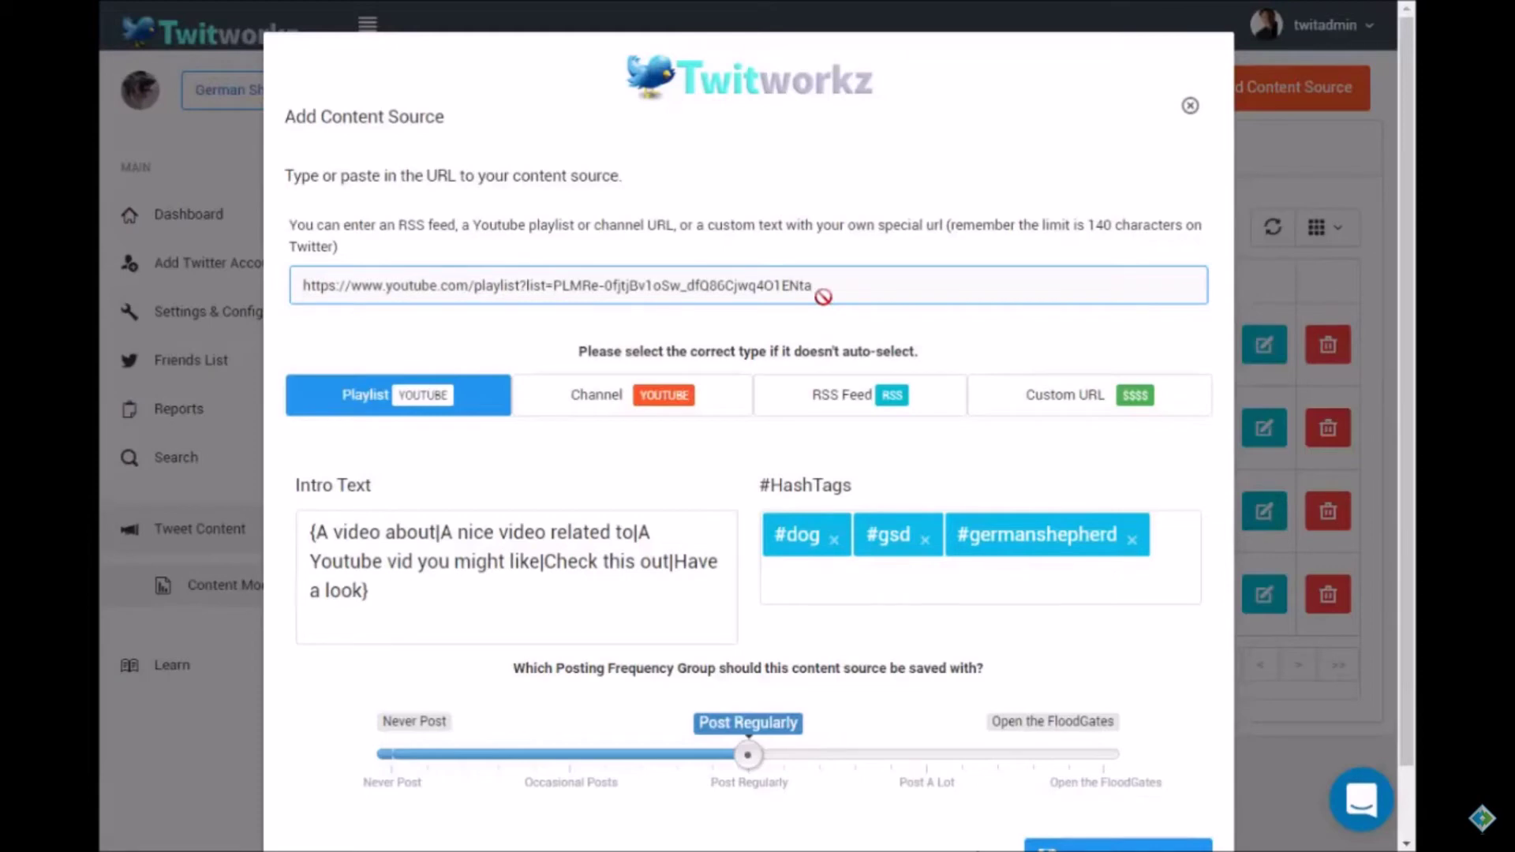
pyautogui.moveTo(823, 297); pyautogui.dragTo(328, 311)
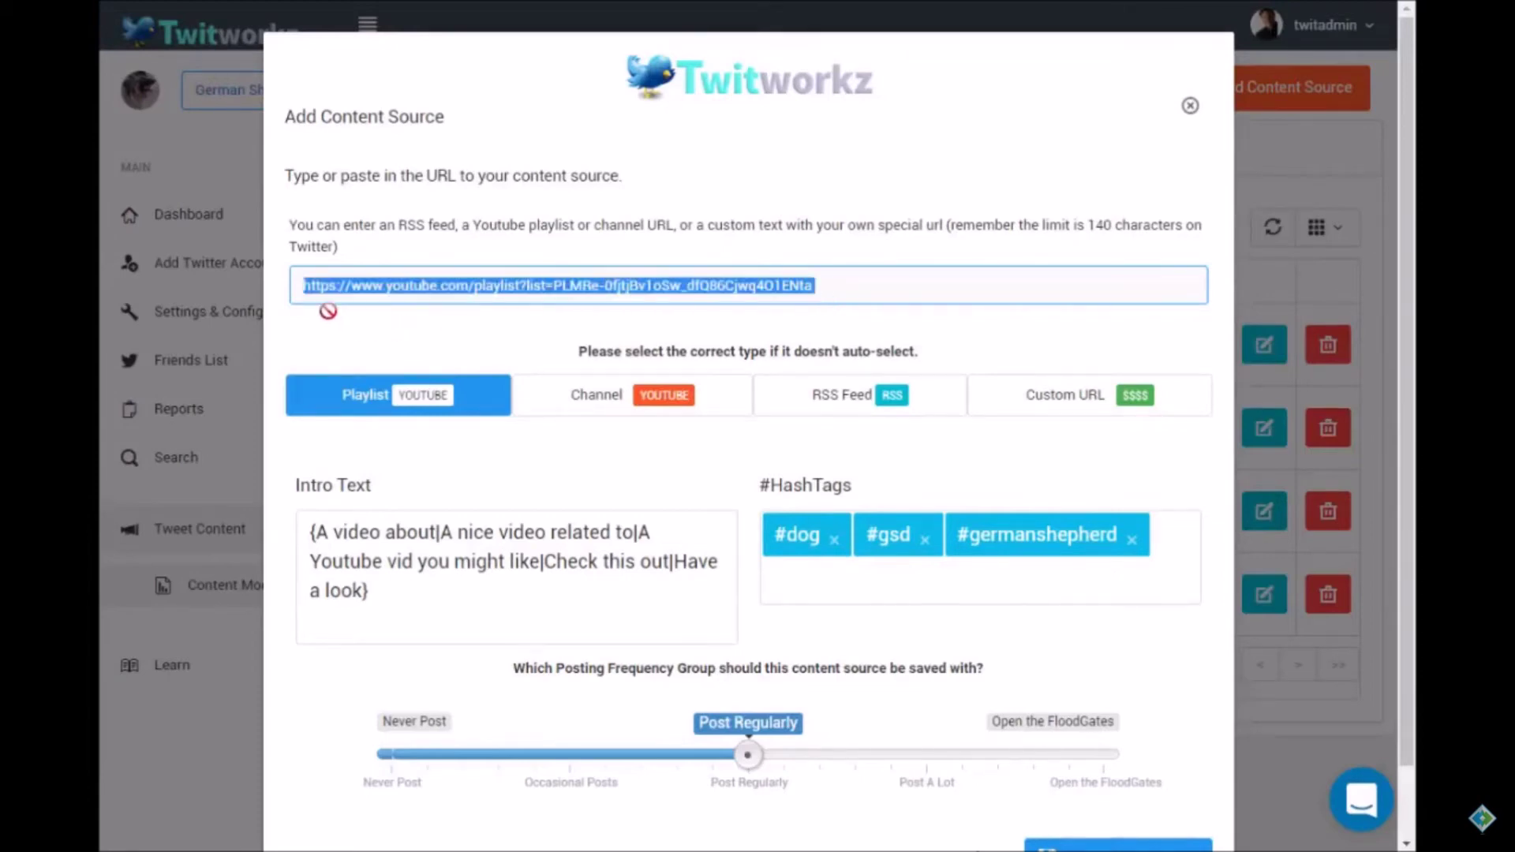
pyautogui.click(420, 609)
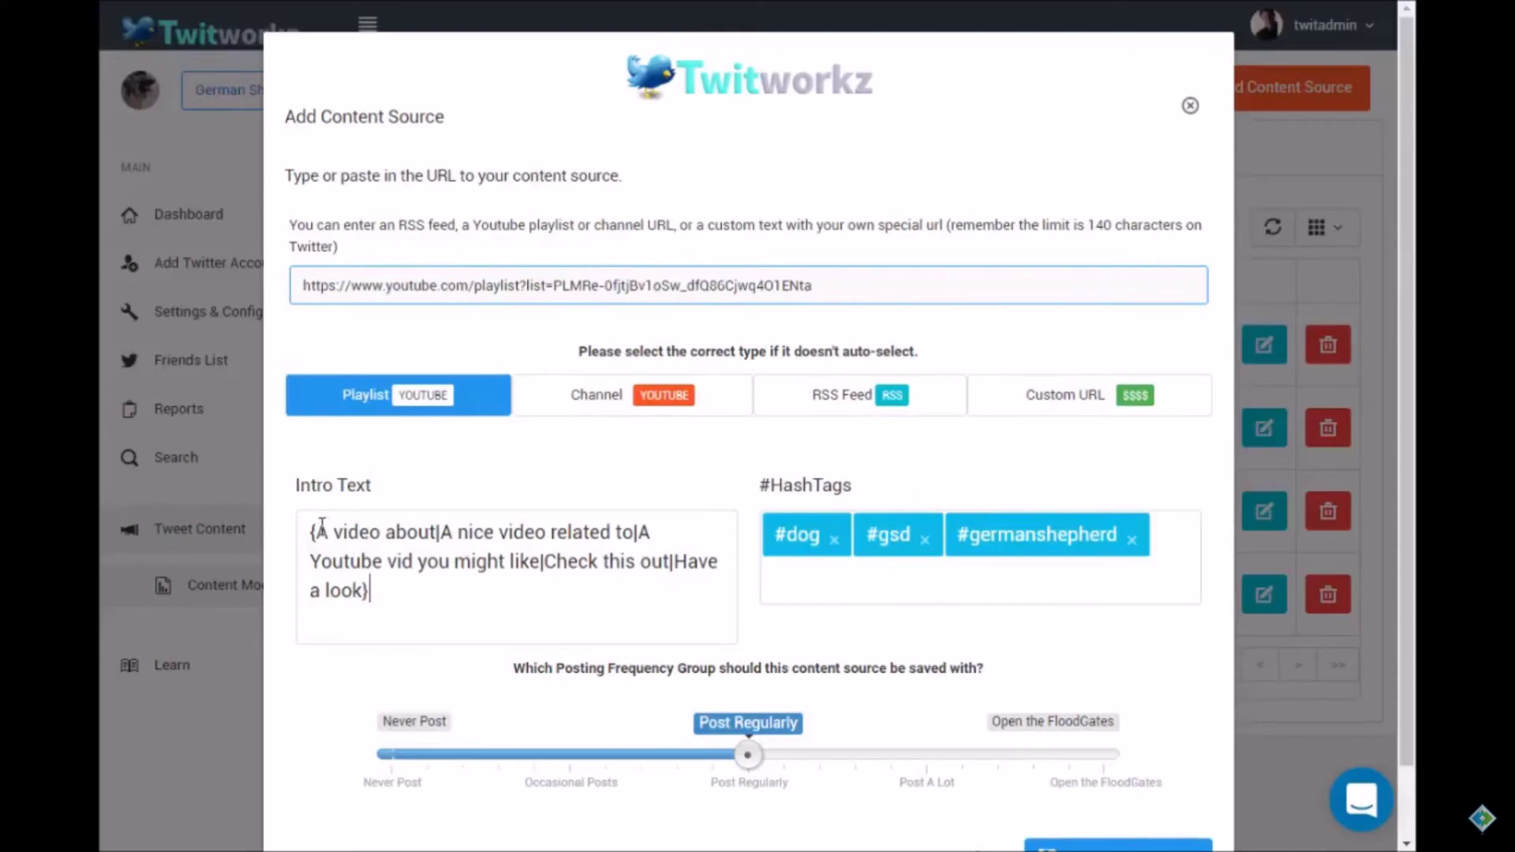
# Examine the alternative phrases in the playlist source's intro text, including the braces and separators around "A video about" and "Check this out"
pyautogui.moveTo(318, 531)
pyautogui.mouseDown()
pyautogui.moveTo(299, 546)
pyautogui.moveTo(296, 531)
pyautogui.mouseUp()
pyautogui.moveTo(363, 584); pyautogui.dragTo(372, 588)
pyautogui.click(546, 562)
pyautogui.moveTo(547, 562); pyautogui.dragTo(541, 561)
pyautogui.click(548, 597)
pyautogui.moveTo(321, 535); pyautogui.dragTo(437, 530)
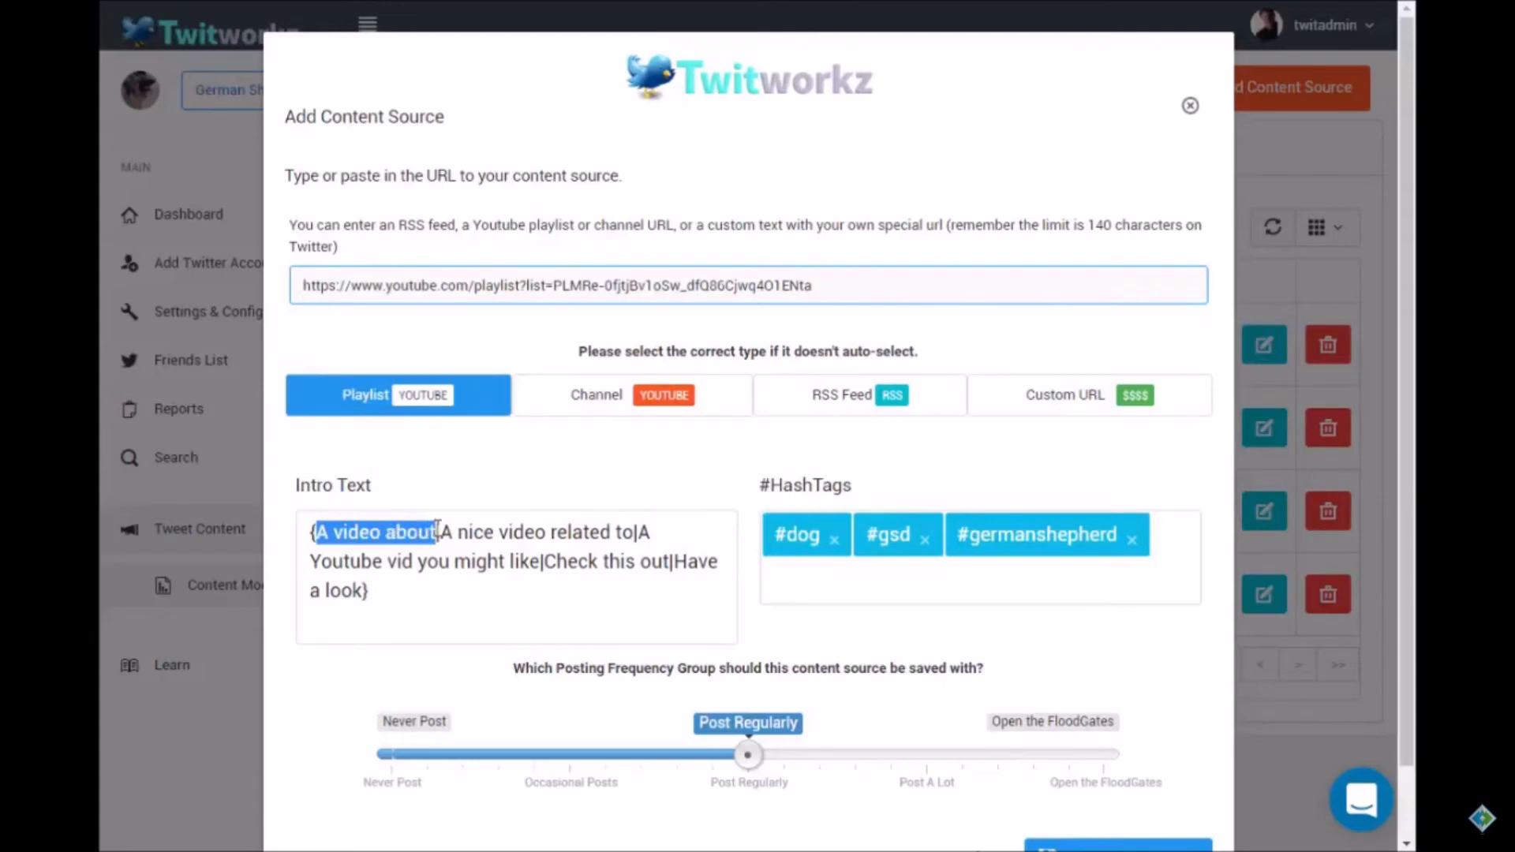
pyautogui.click(450, 580)
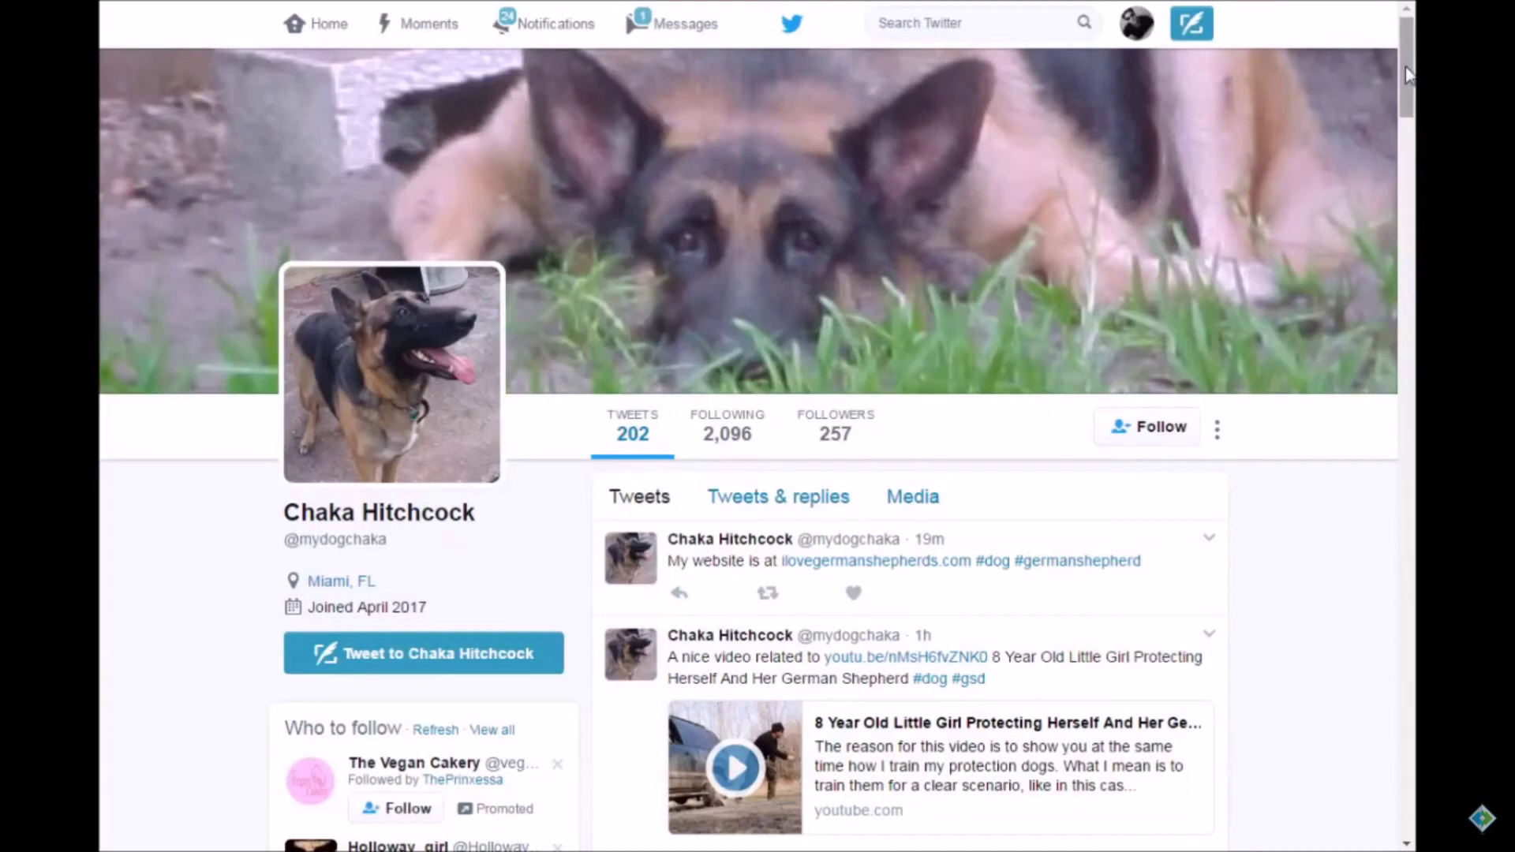
# Switch to the German shepherd's Twitter profile, inspect the intro text and link of the "A nice video related to" tweet, and close it
pyautogui.moveTo(1407, 75); pyautogui.dragTo(1398, 99)
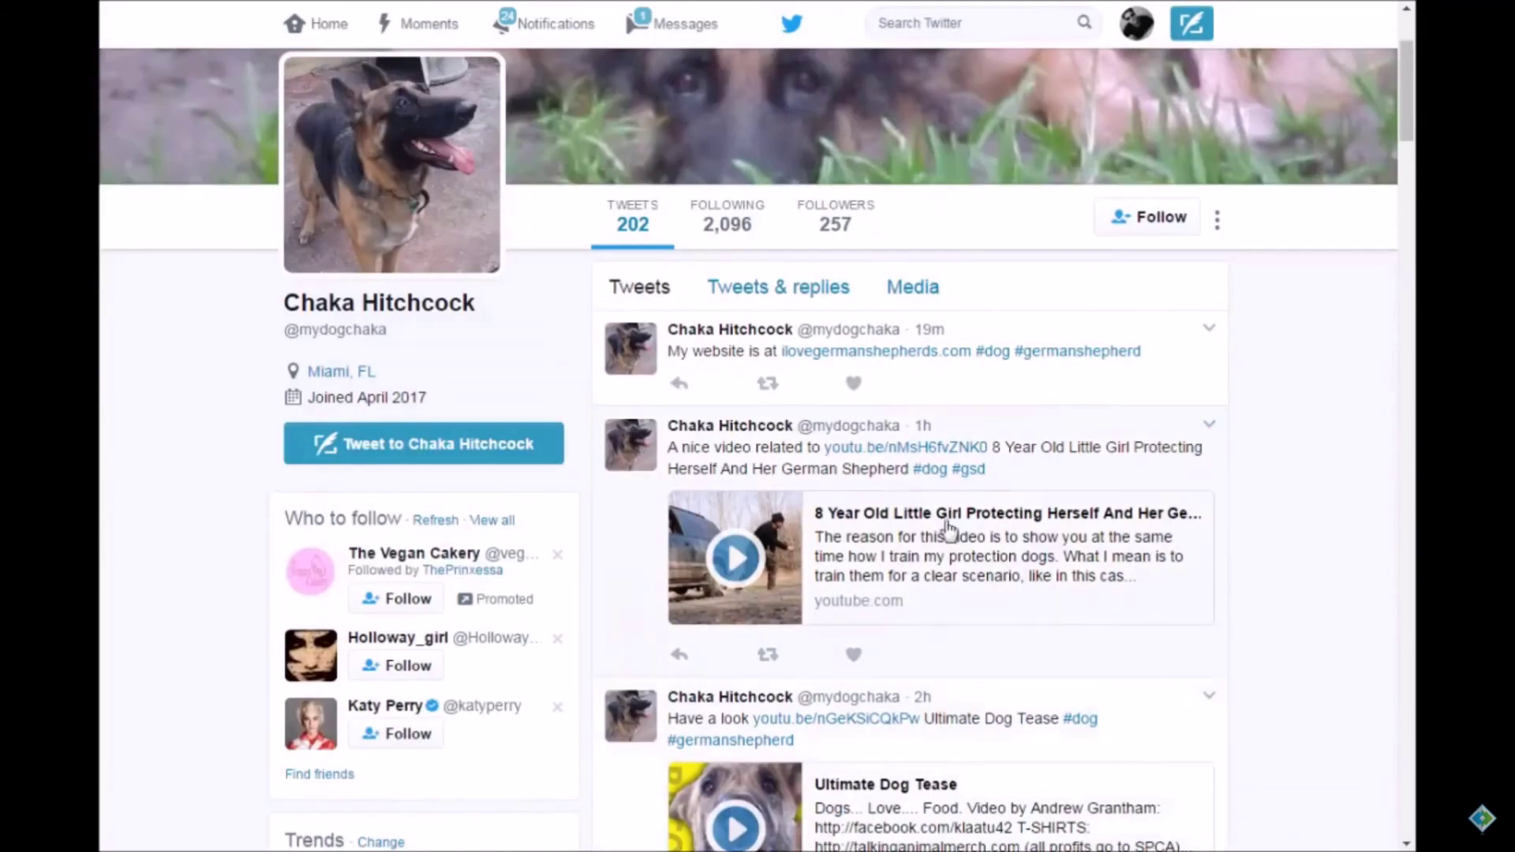
pyautogui.click(736, 469)
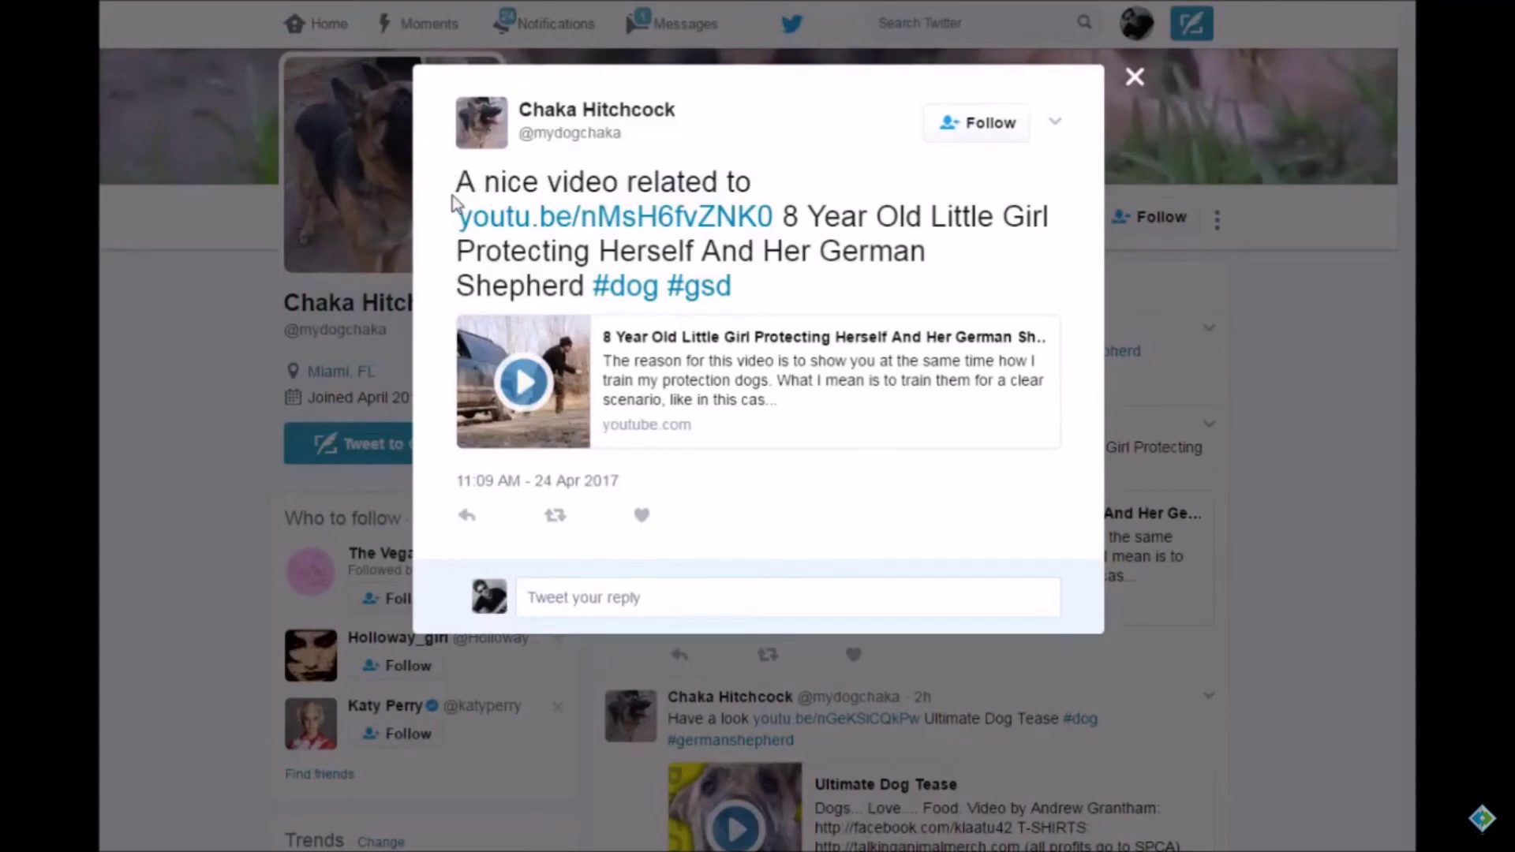
pyautogui.moveTo(464, 183); pyautogui.dragTo(761, 189)
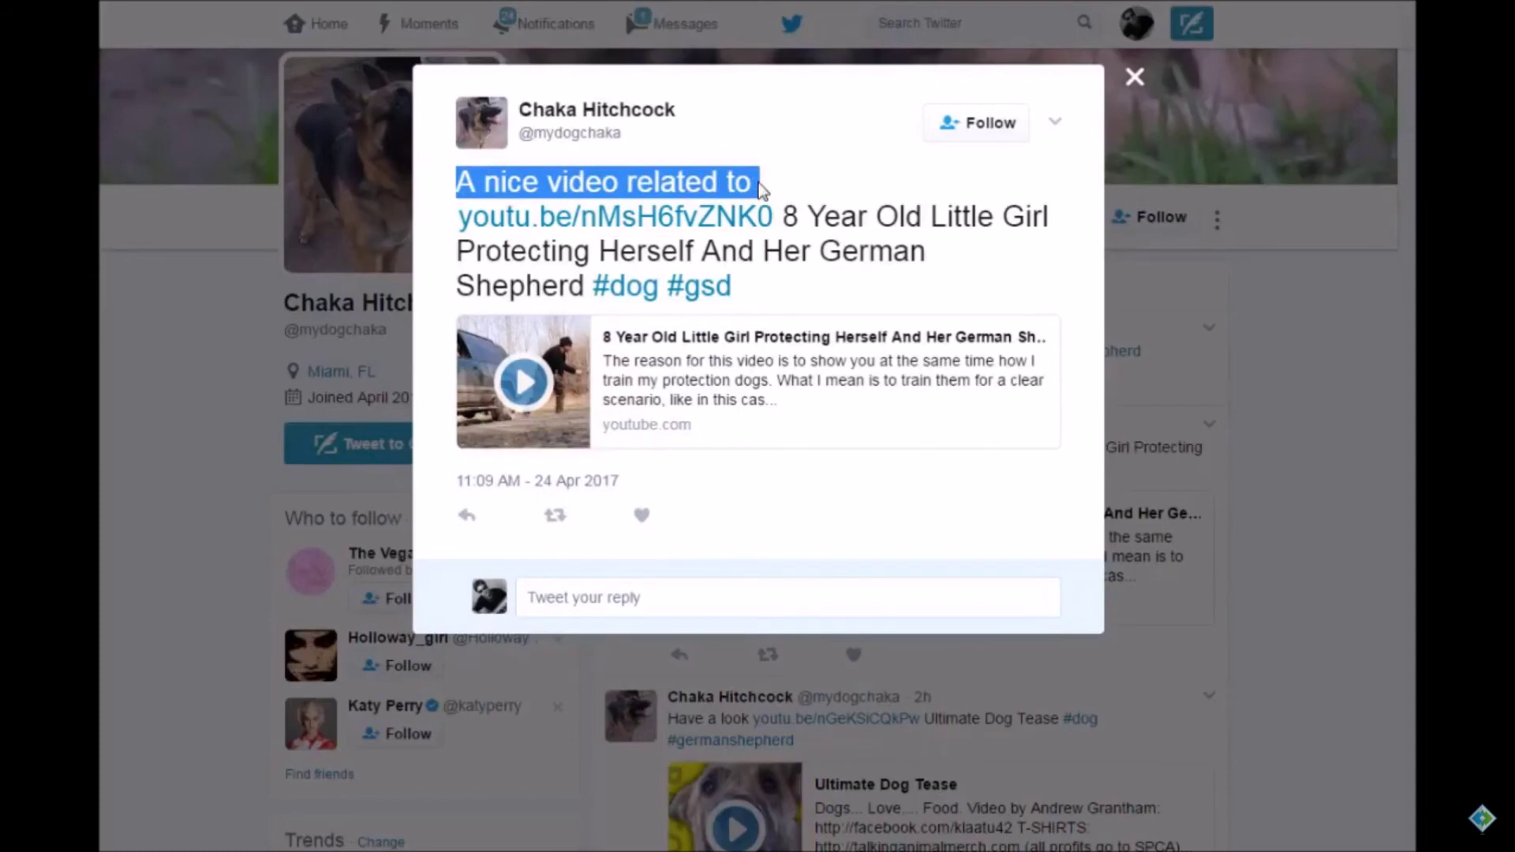
pyautogui.click(834, 142)
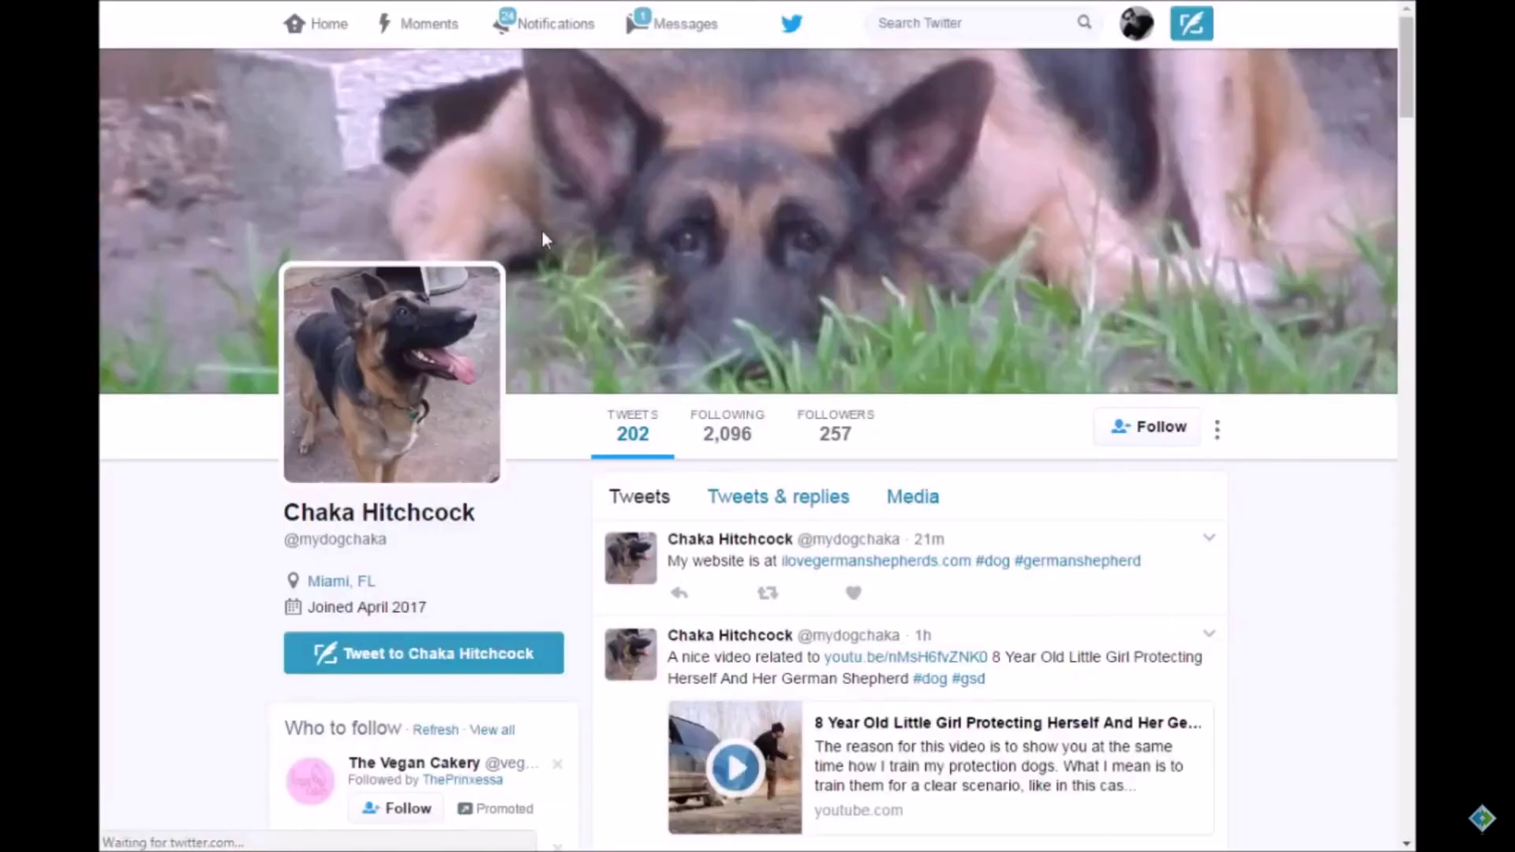
pyautogui.click(1065, 675)
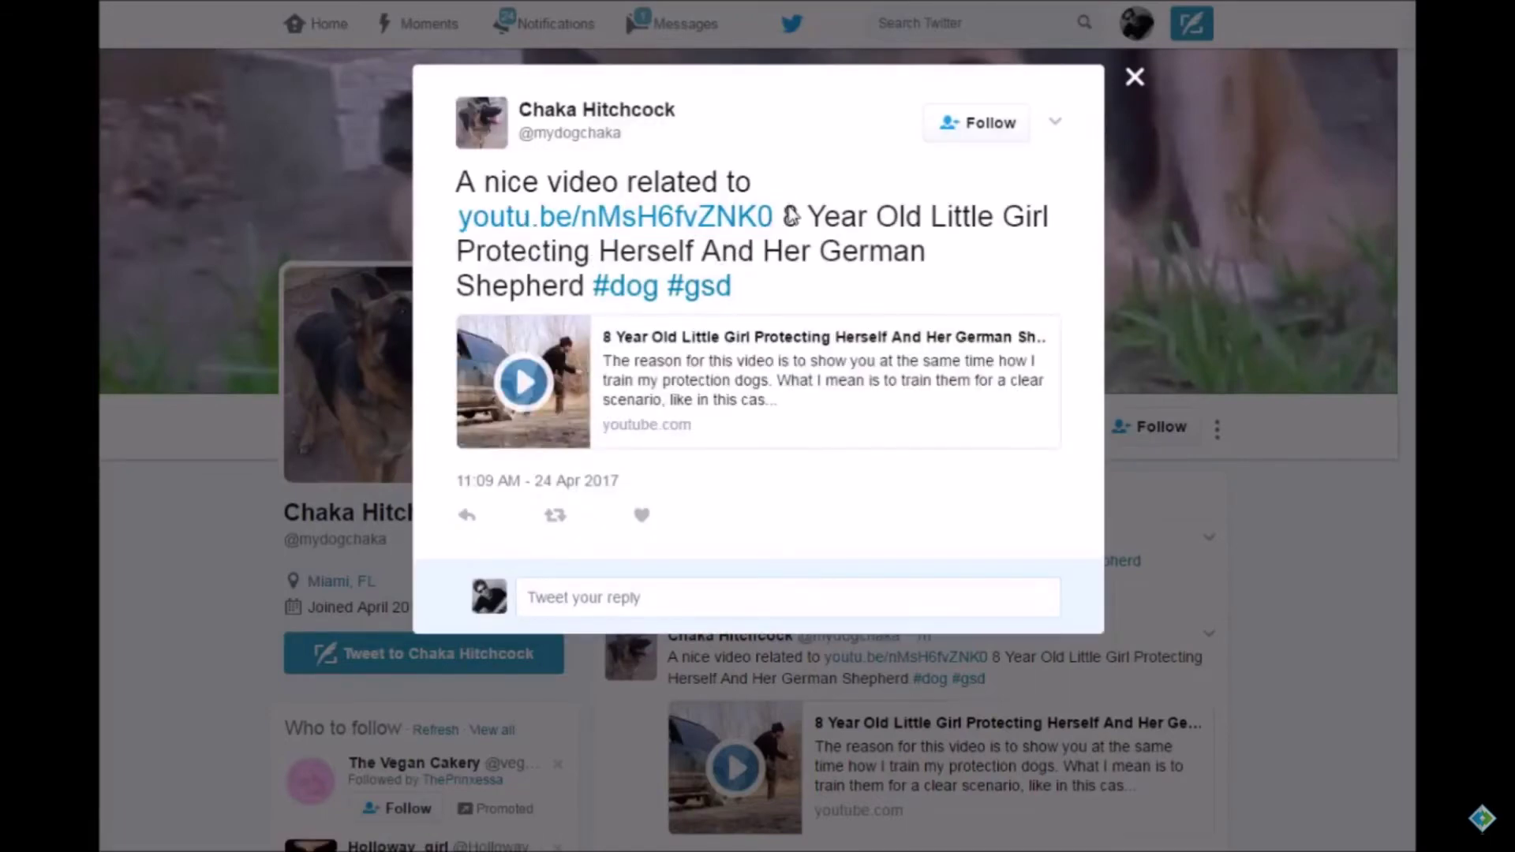
pyautogui.moveTo(789, 231); pyautogui.dragTo(761, 87)
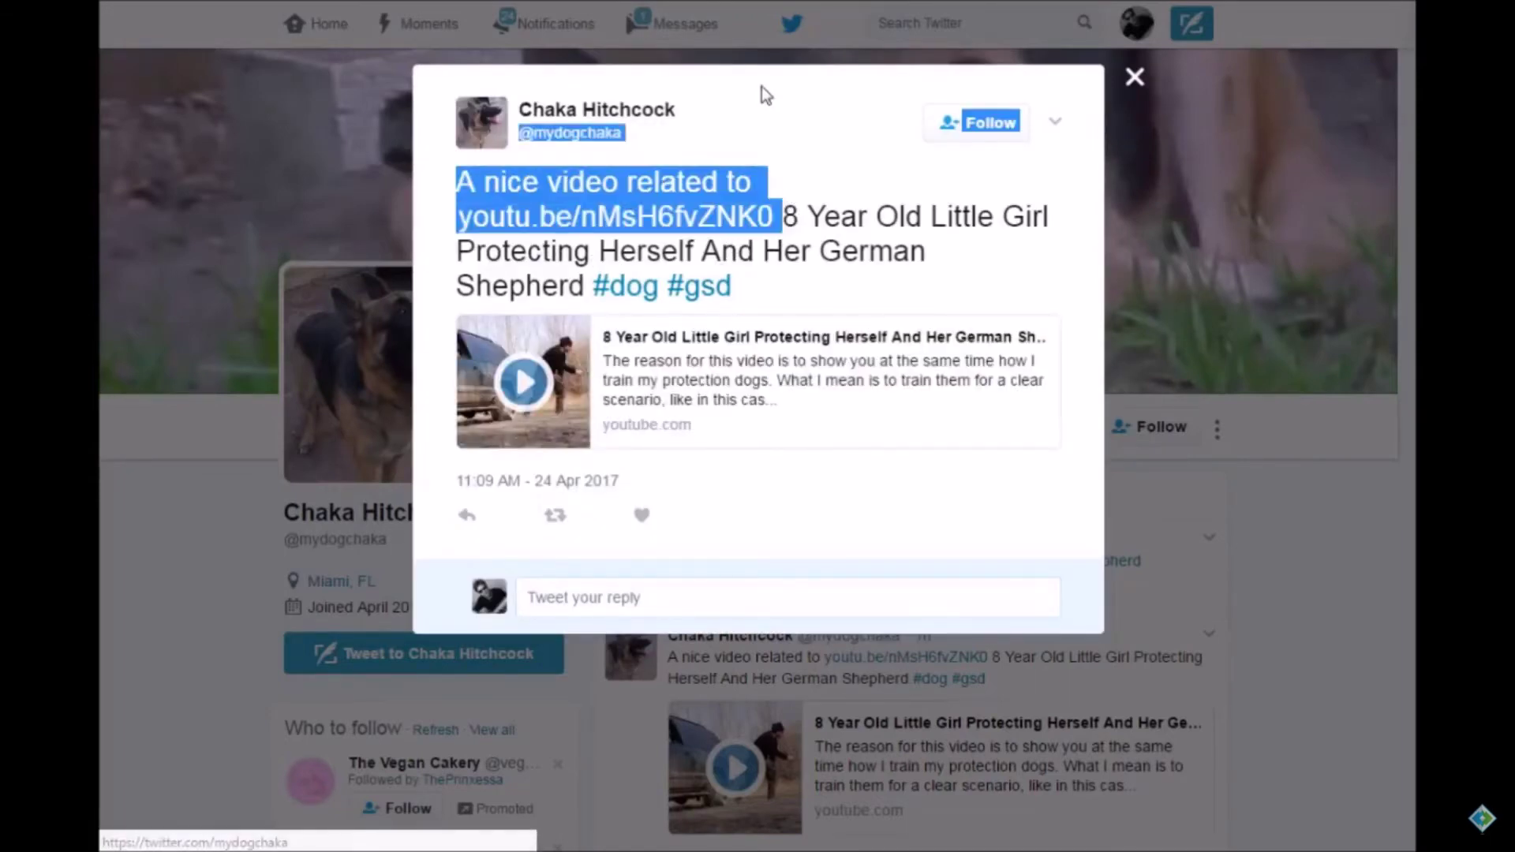
pyautogui.click(761, 87)
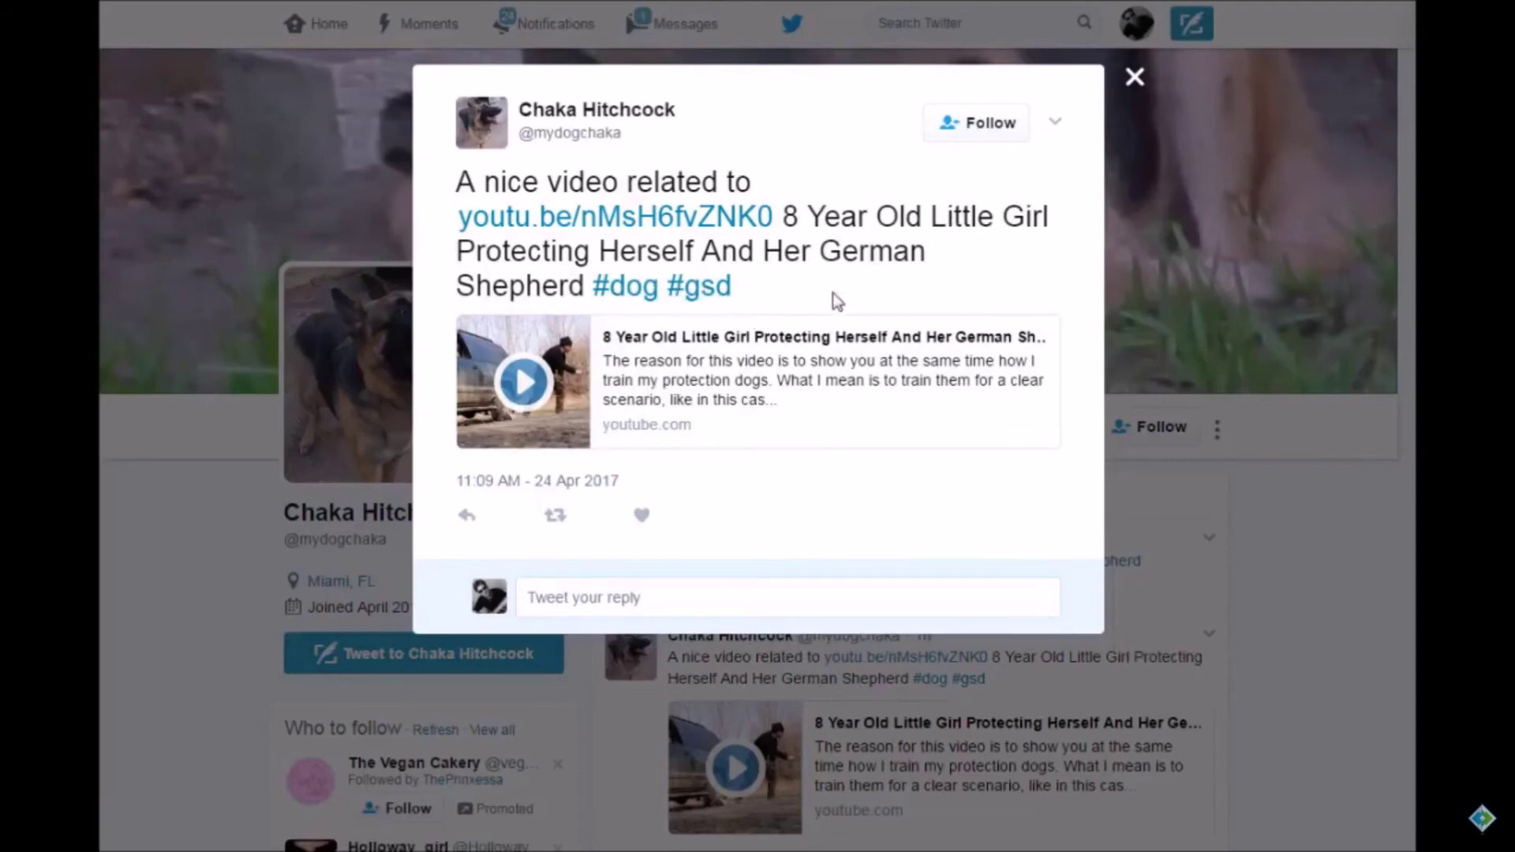
pyautogui.click(1135, 77)
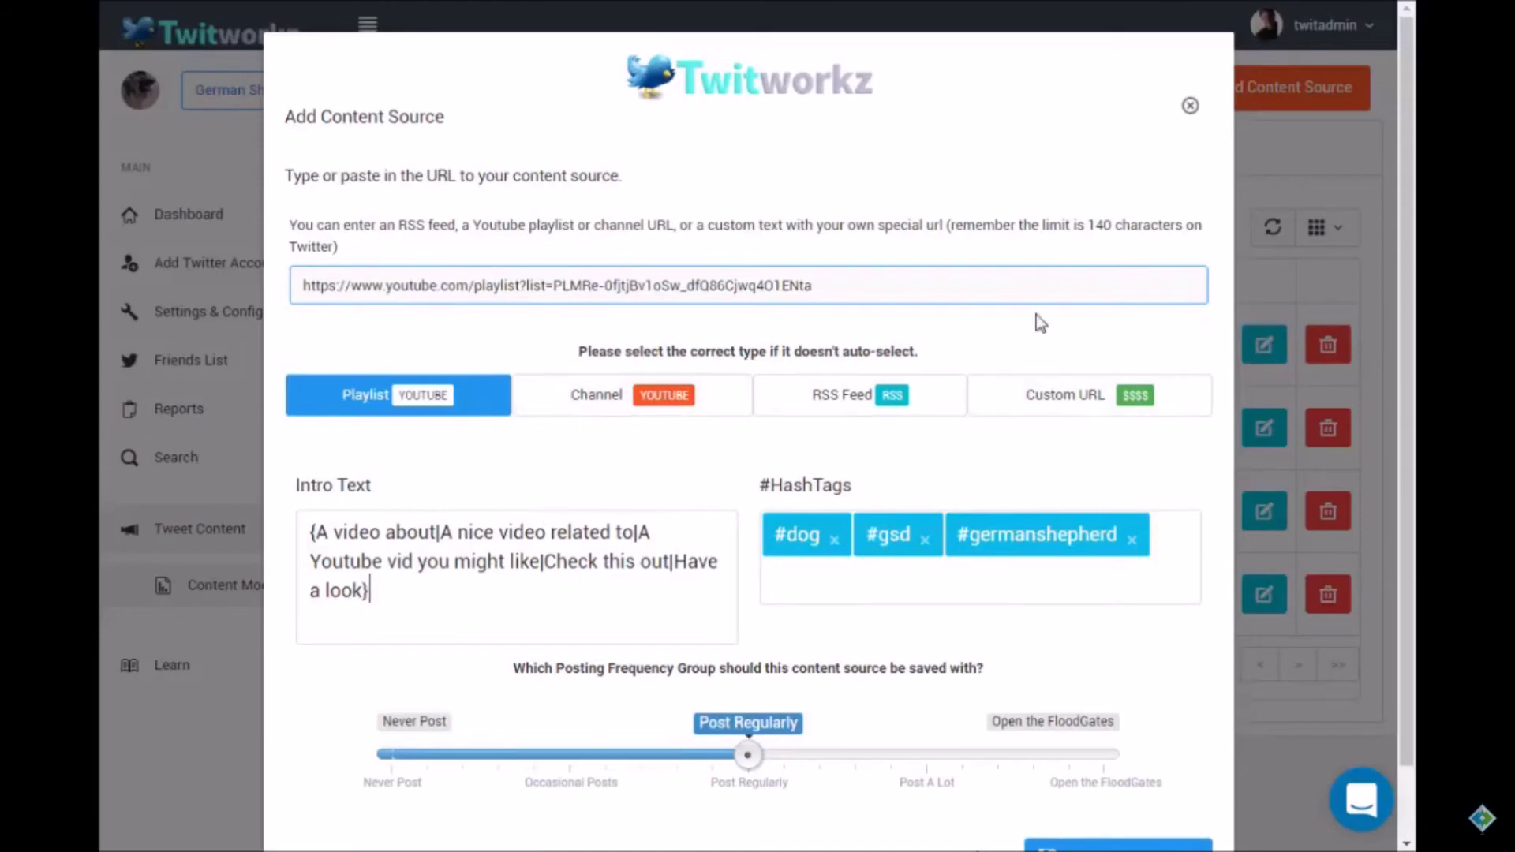
# Close the playlist source without saving and open the ilovegermanshepherds.com custom URL source to examine its URL and intro text
pyautogui.click(1093, 397)
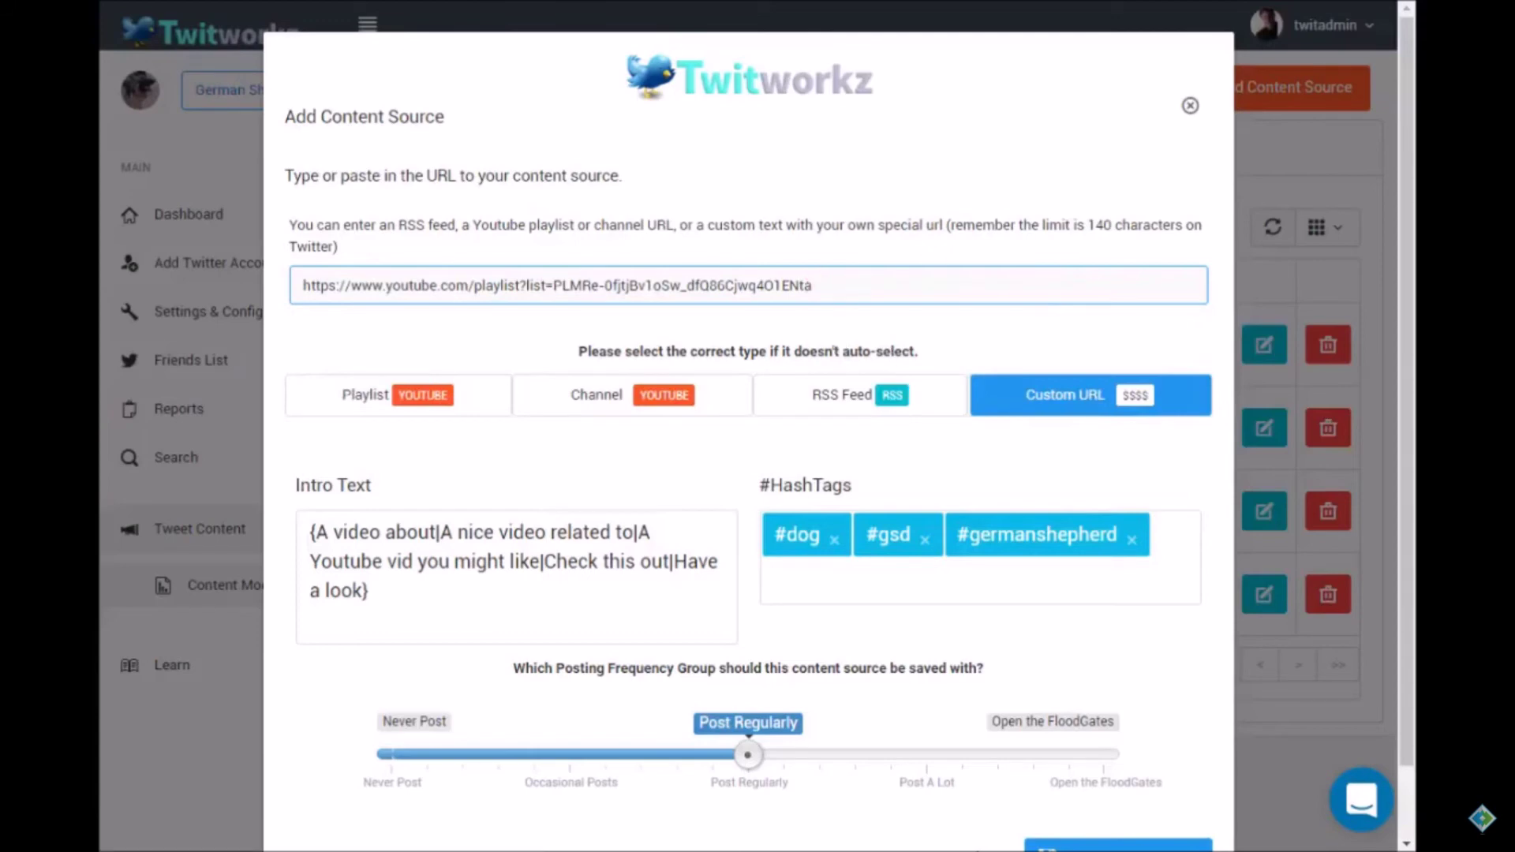
pyautogui.click(1189, 106)
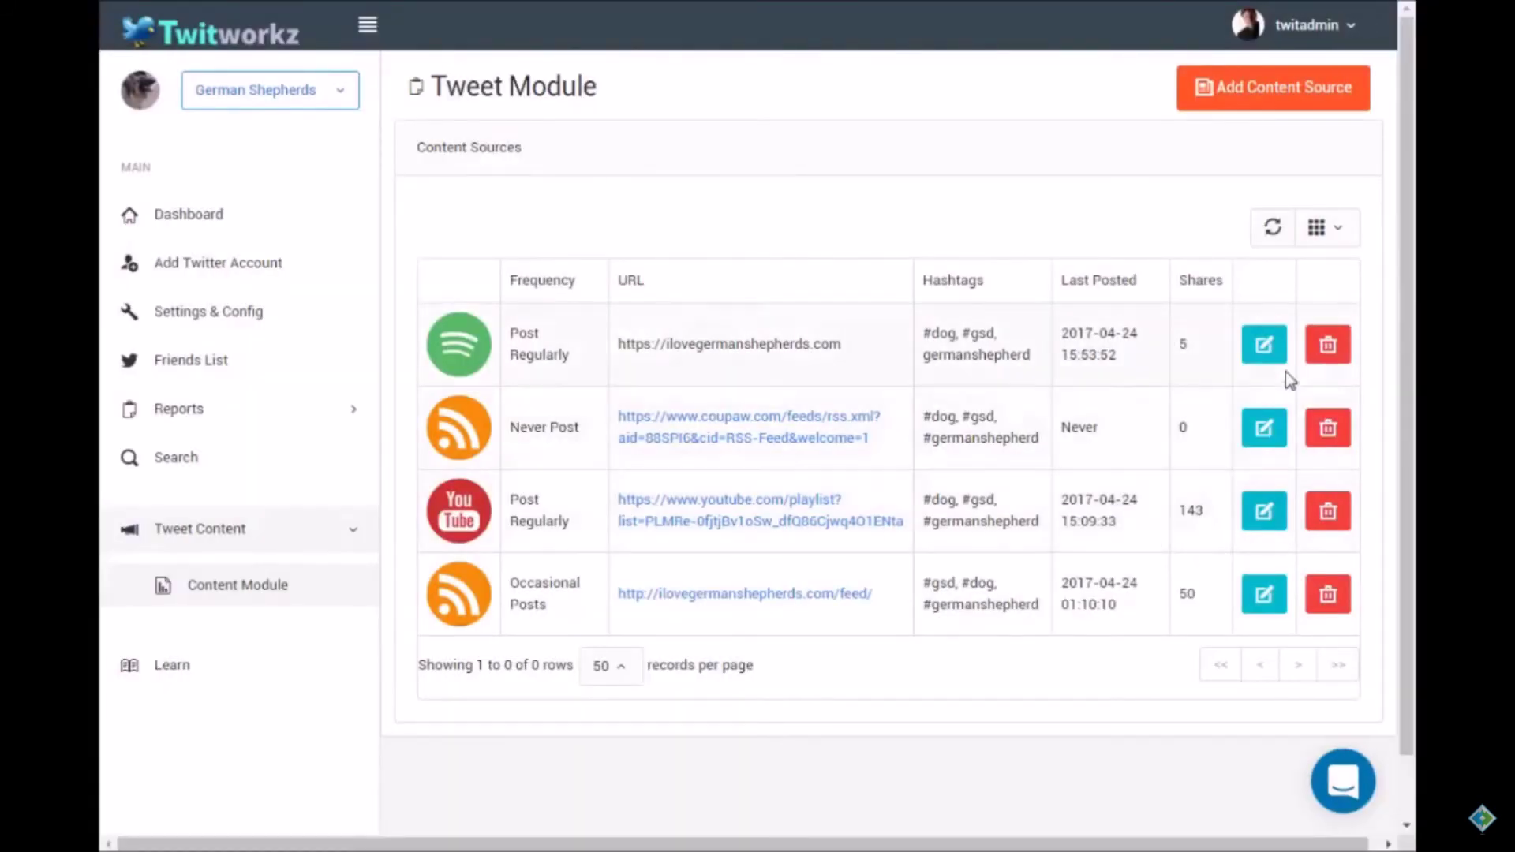
pyautogui.click(1265, 347)
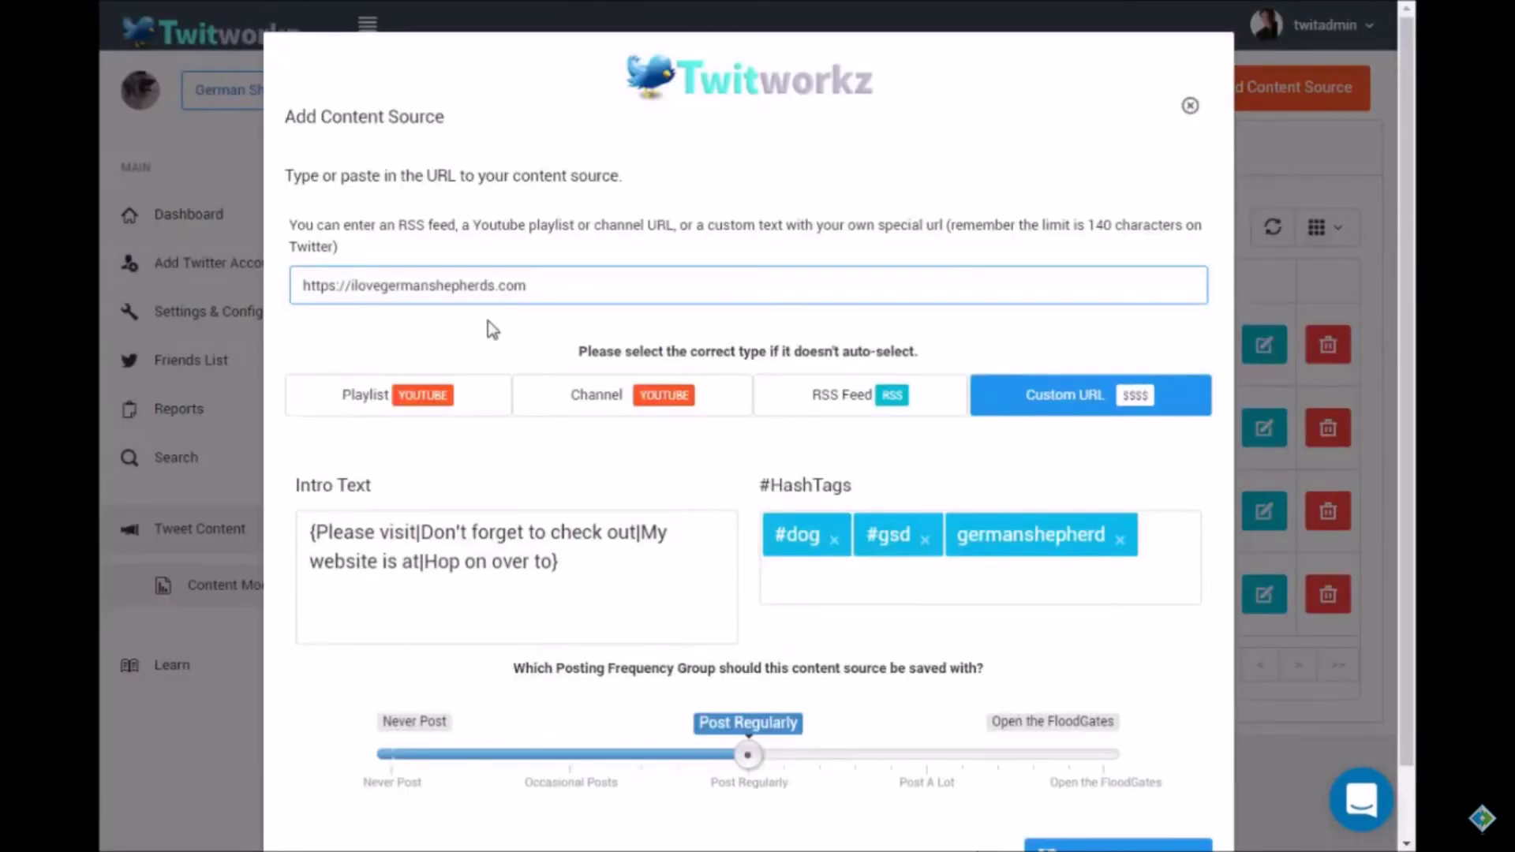
pyautogui.tripleClick(553, 281)
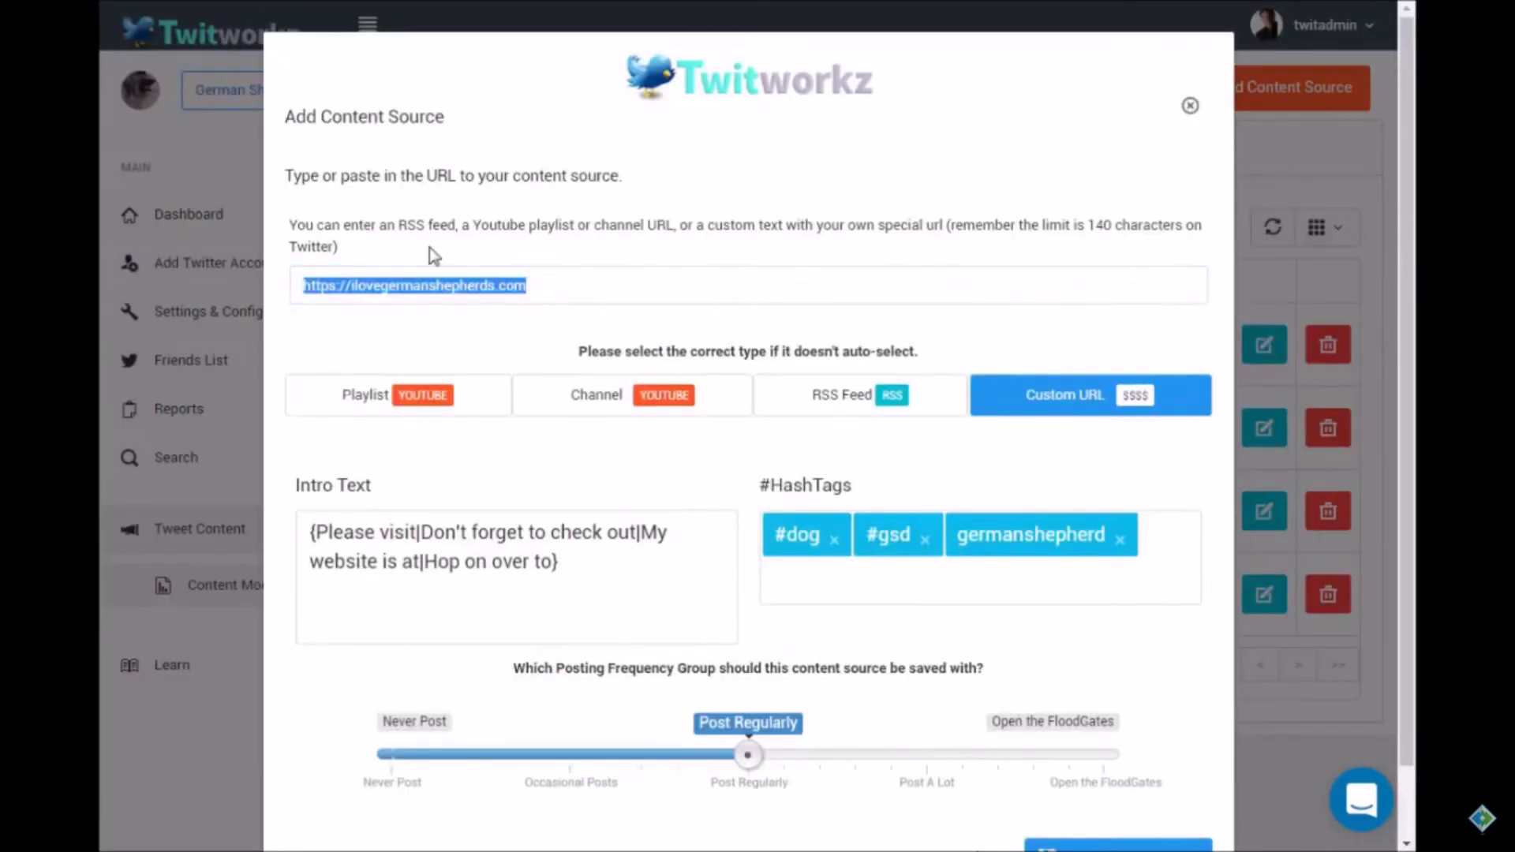
pyautogui.click(482, 281)
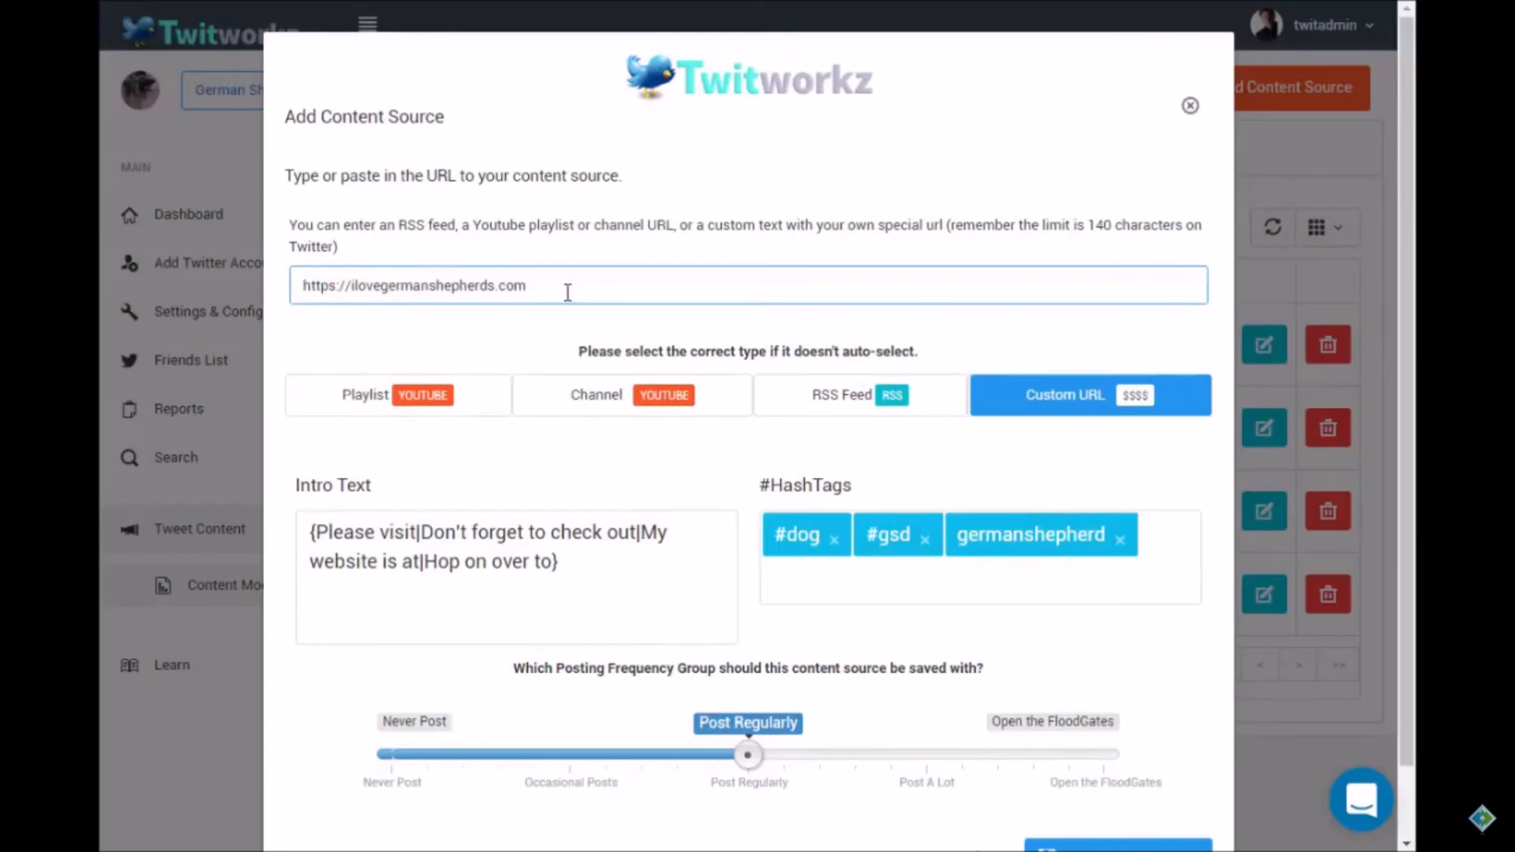
pyautogui.moveTo(567, 290); pyautogui.dragTo(484, 199)
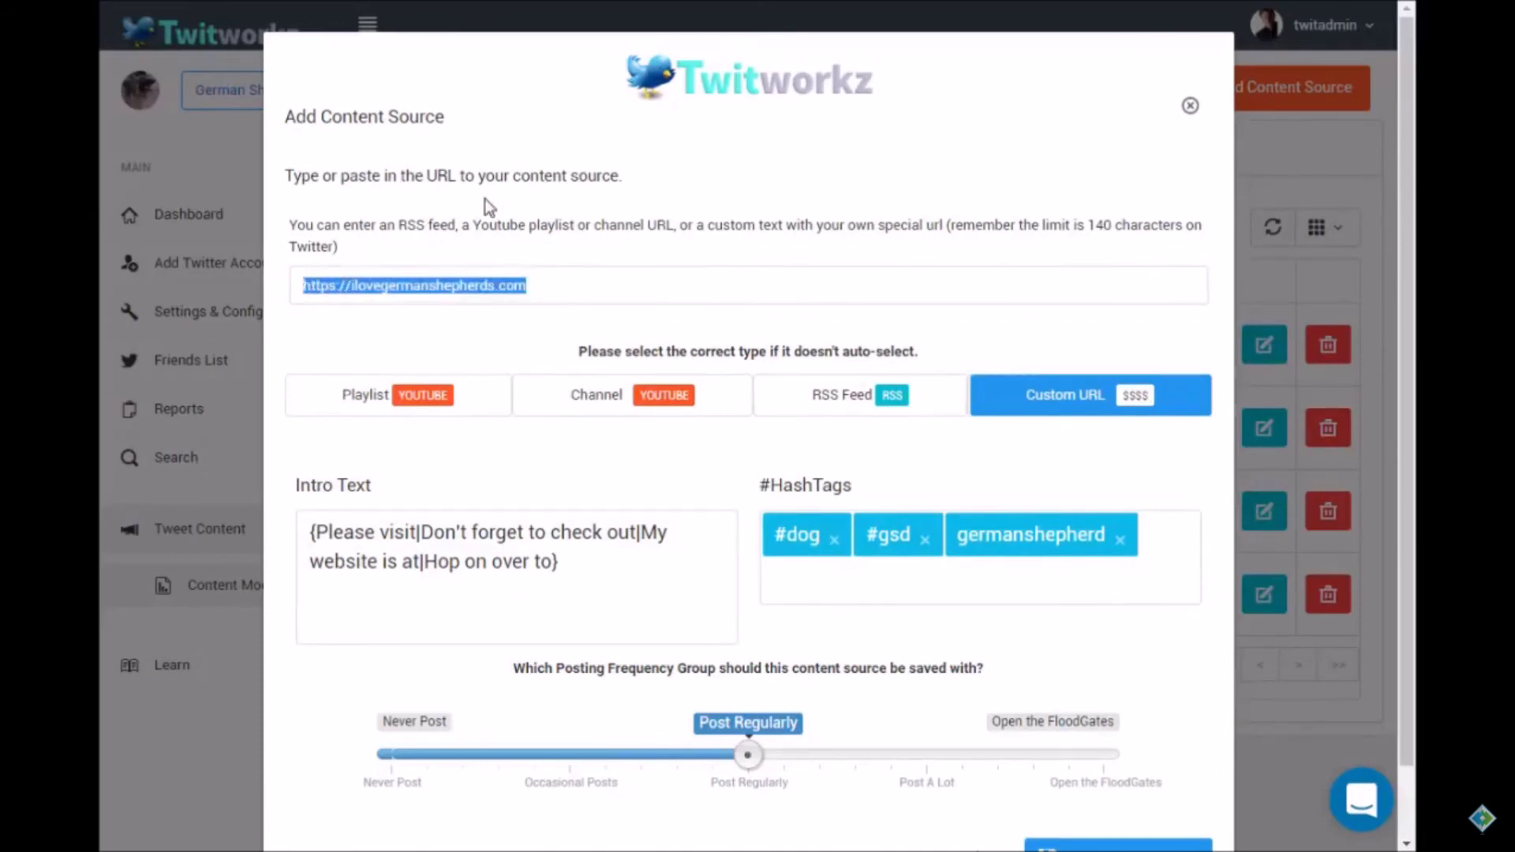
pyautogui.press('End')
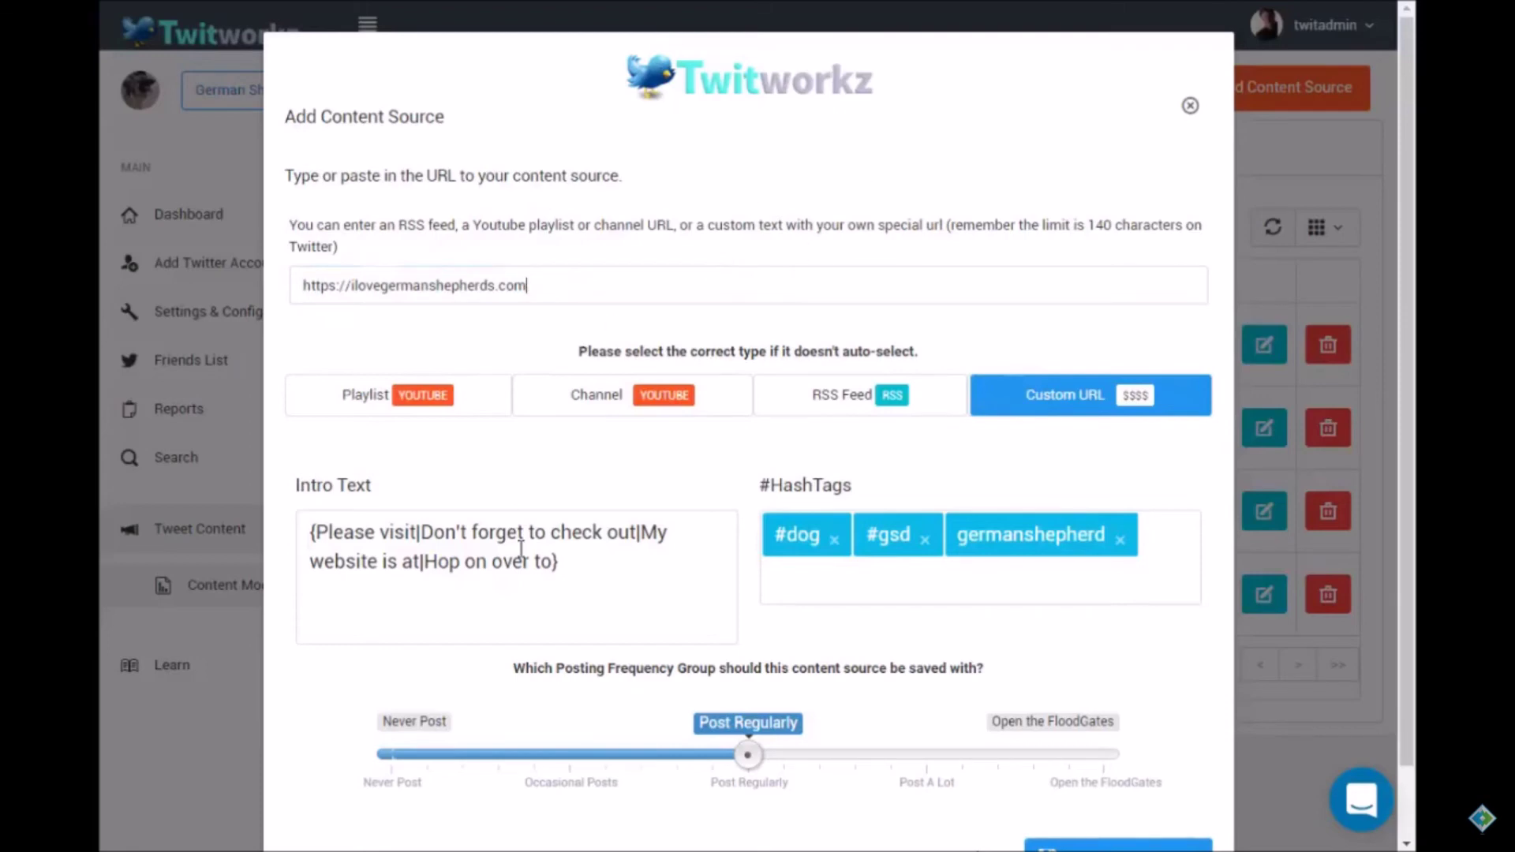
pyautogui.moveTo(580, 578); pyautogui.dragTo(298, 528)
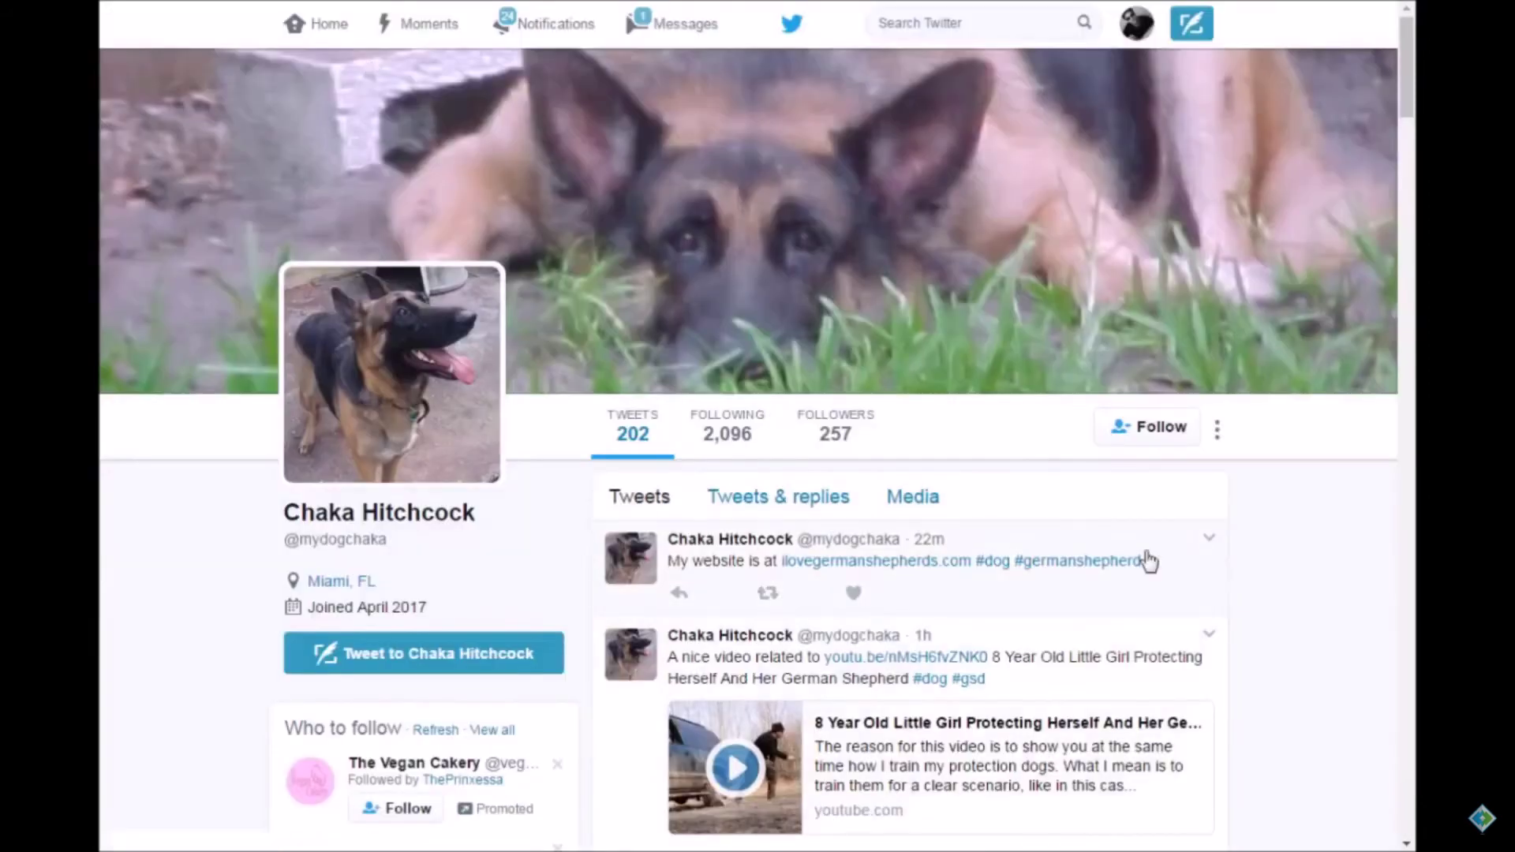
# Open the "My website is at" tweet on the Twitter profile and compare it with the custom source's intro text and URL
pyautogui.moveTo(1405, 49); pyautogui.dragTo(1403, 81)
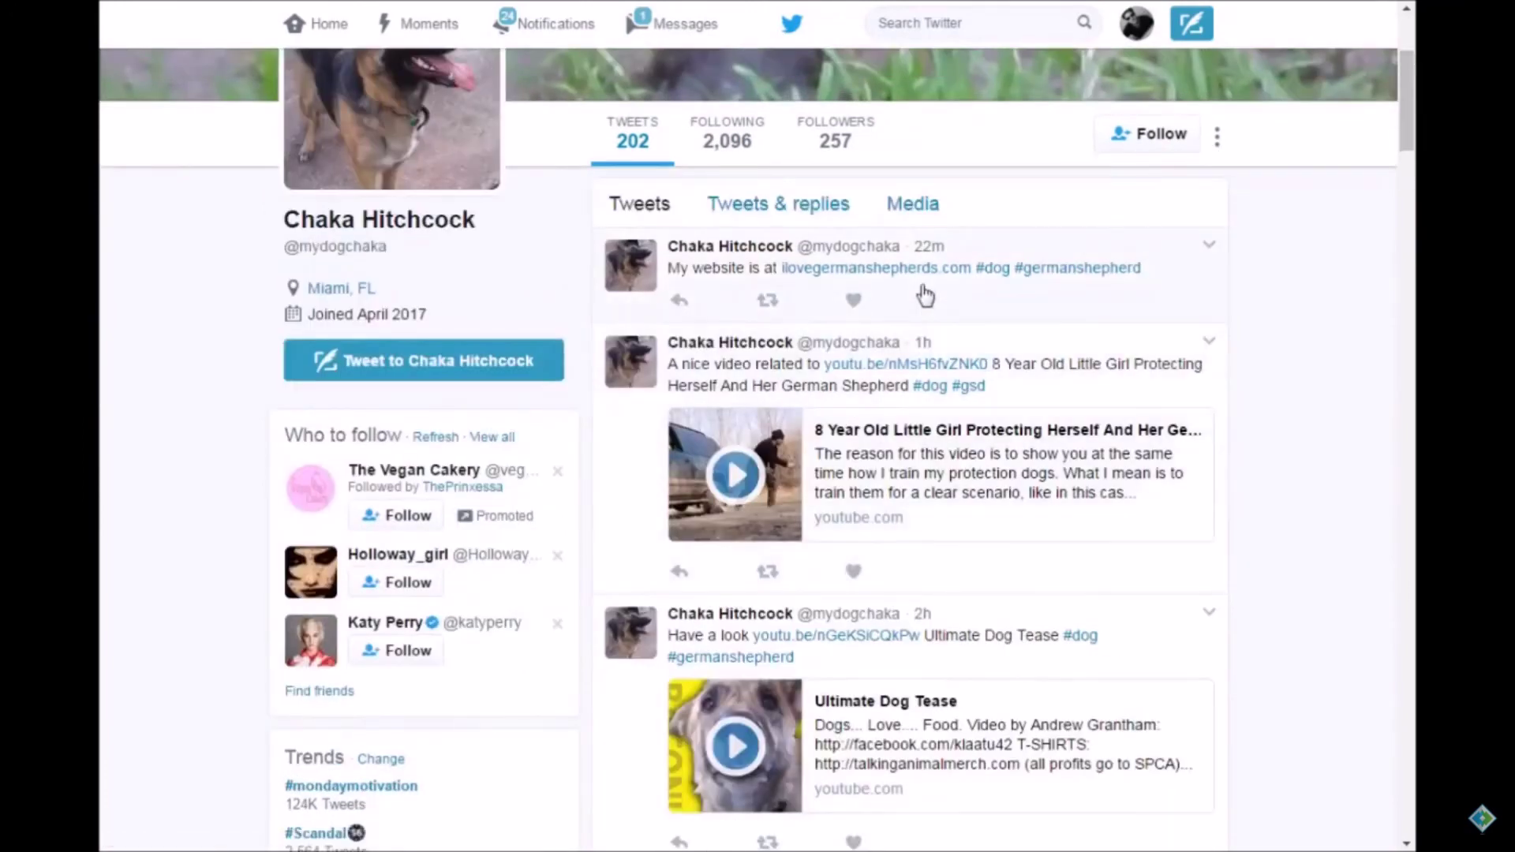
pyautogui.click(923, 298)
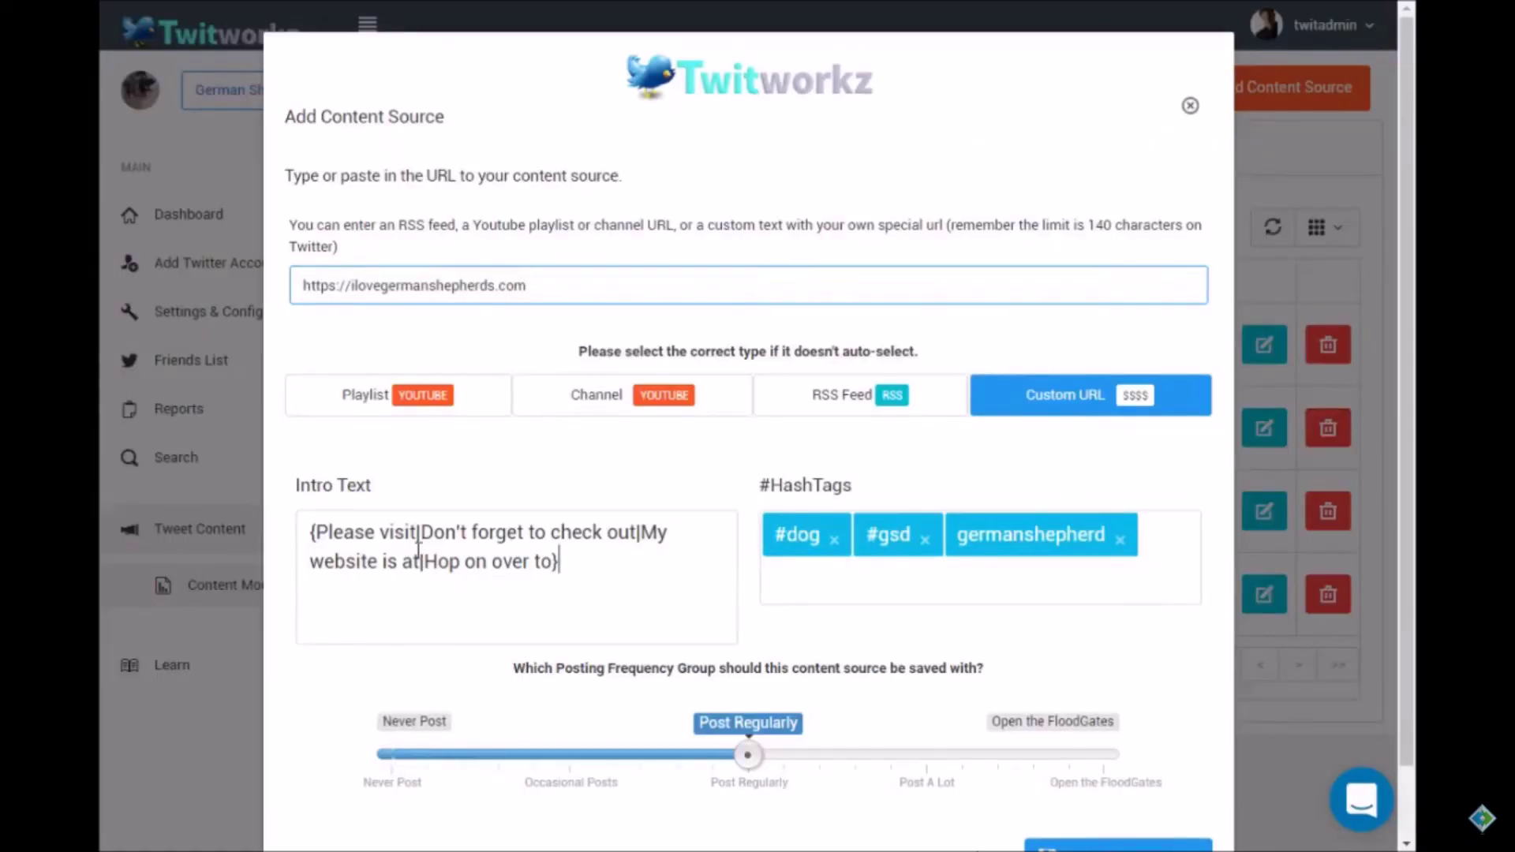
pyautogui.moveTo(413, 561); pyautogui.dragTo(604, 533)
pyautogui.tripleClick(572, 281)
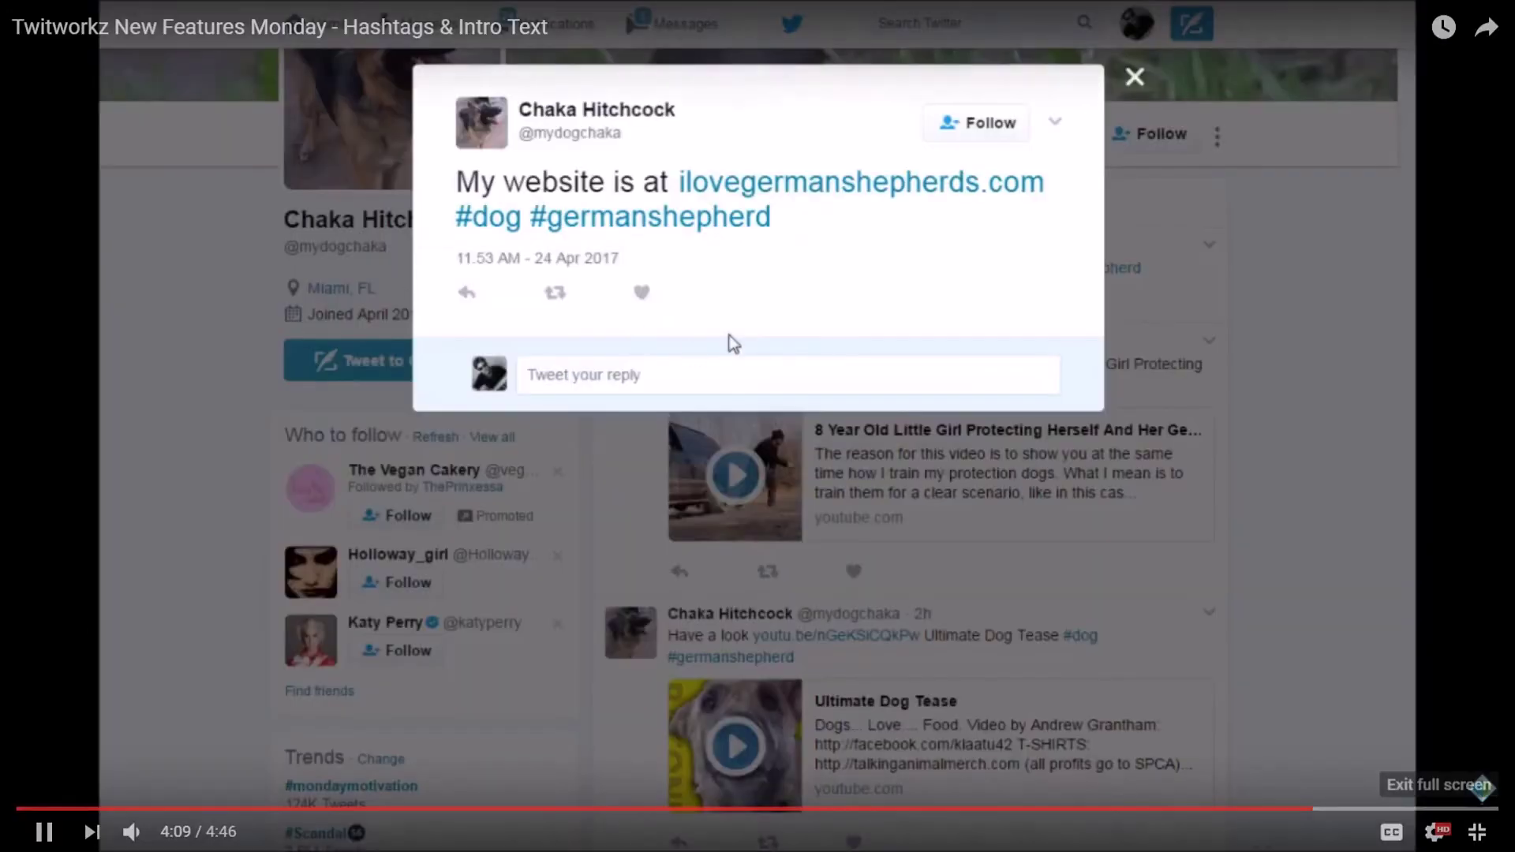
# Pause the YouTube video, exit full screen and switch back to the Twitworkz Tweet Module
pyautogui.press('space')
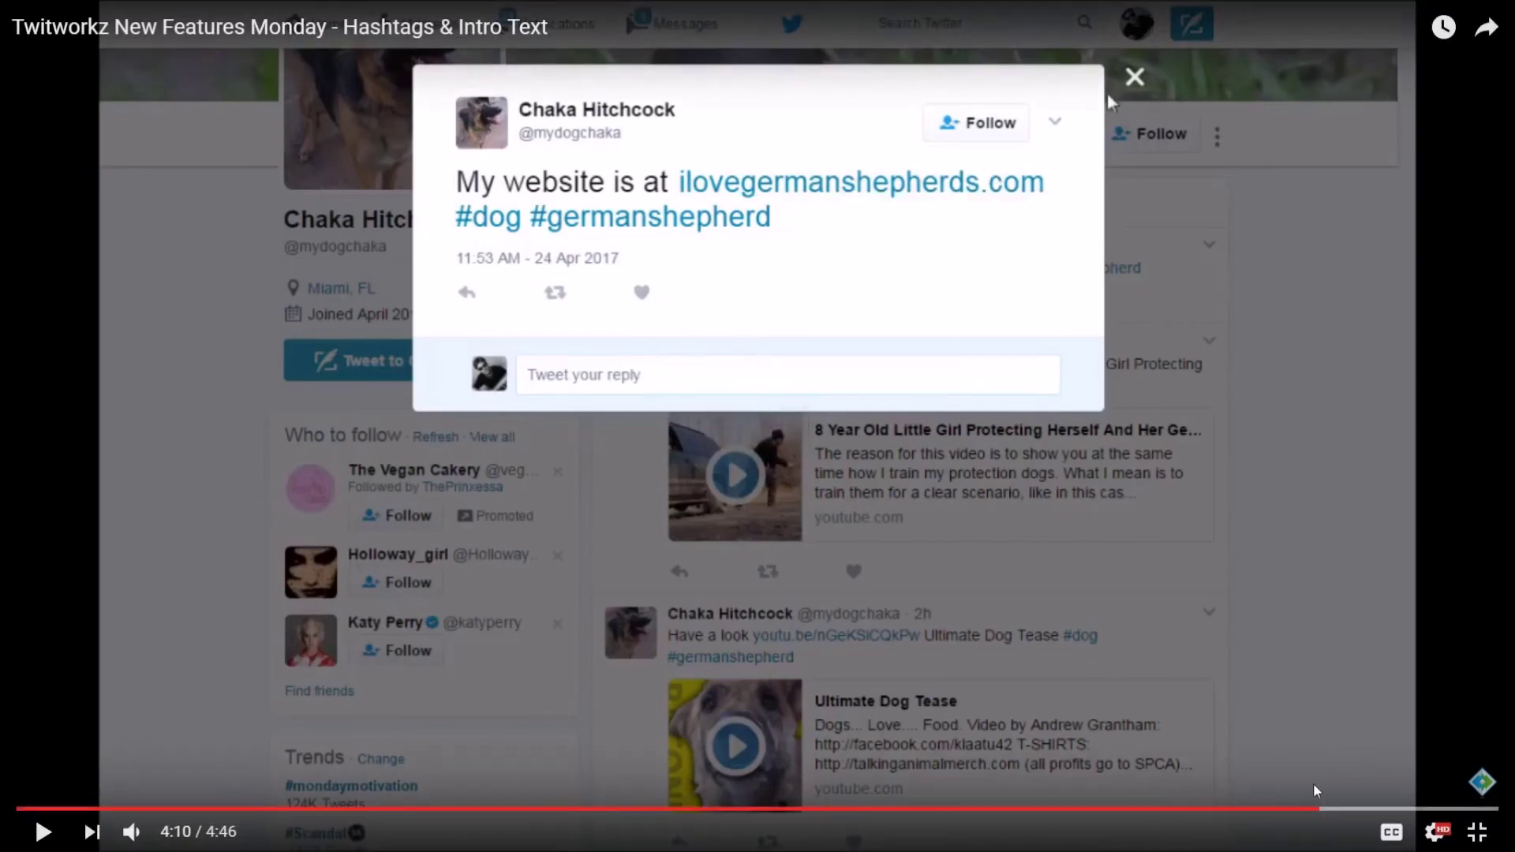
pyautogui.click(1477, 832)
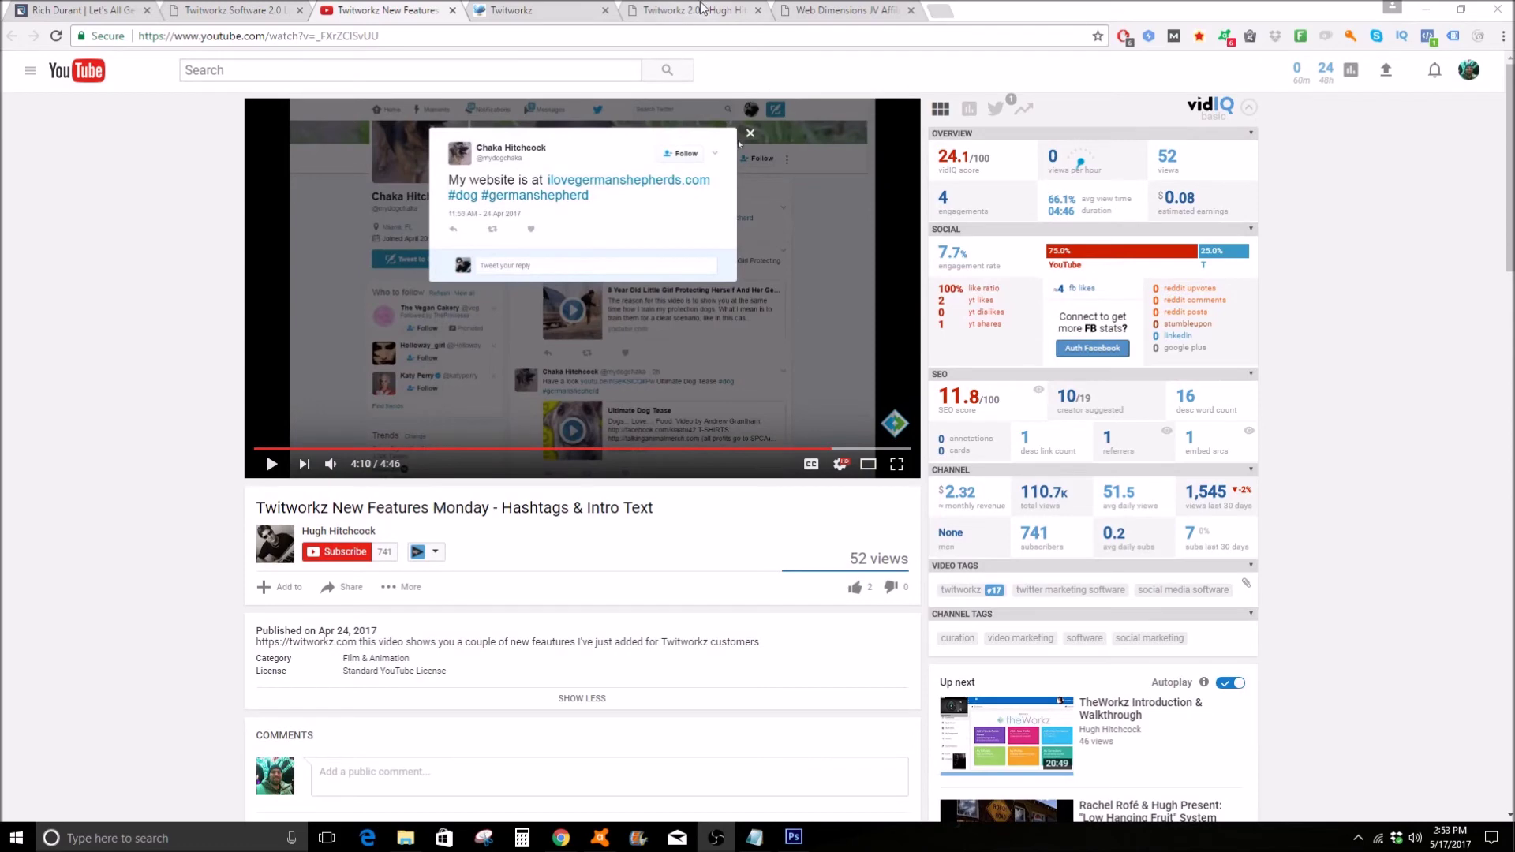
pyautogui.click(856, 10)
pyautogui.click(694, 9)
pyautogui.click(537, 9)
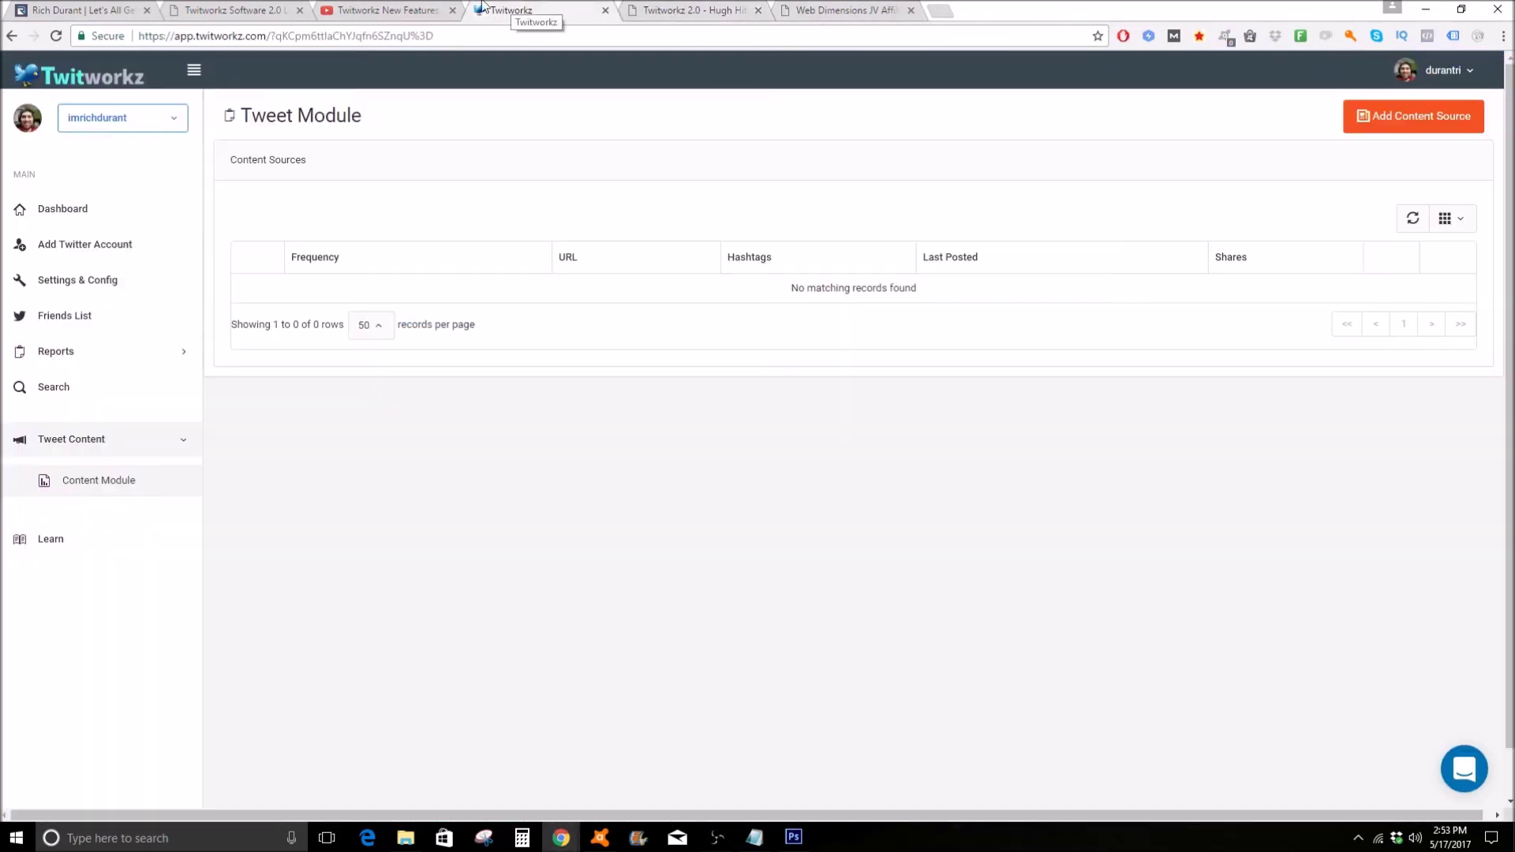
# Reload the Content Module, review the fields of a blank Add Content Source form and close it without saving
pyautogui.click(107, 483)
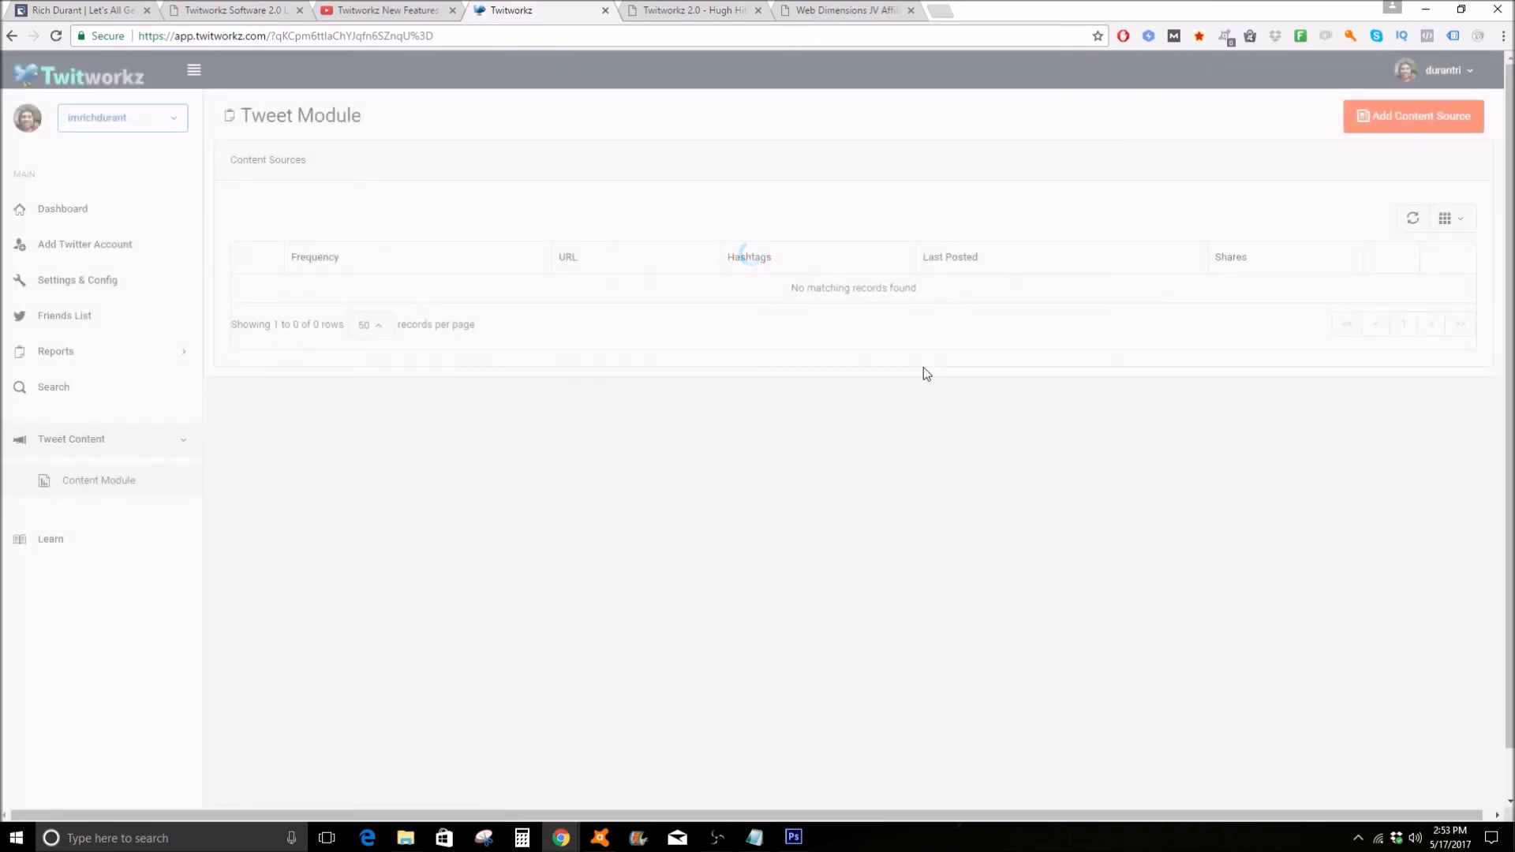
pyautogui.click(1413, 116)
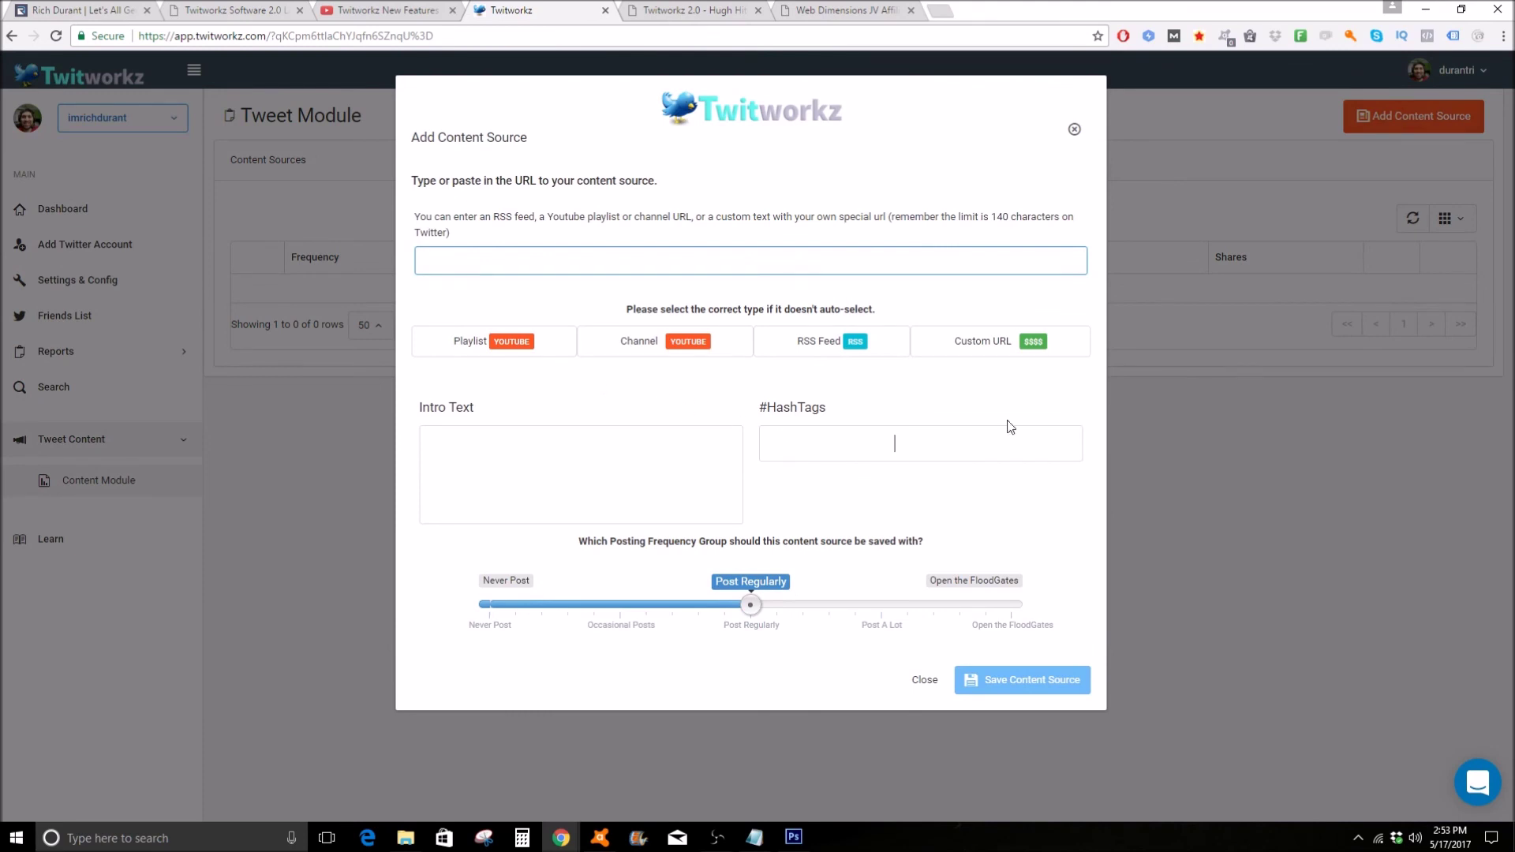
pyautogui.click(1074, 129)
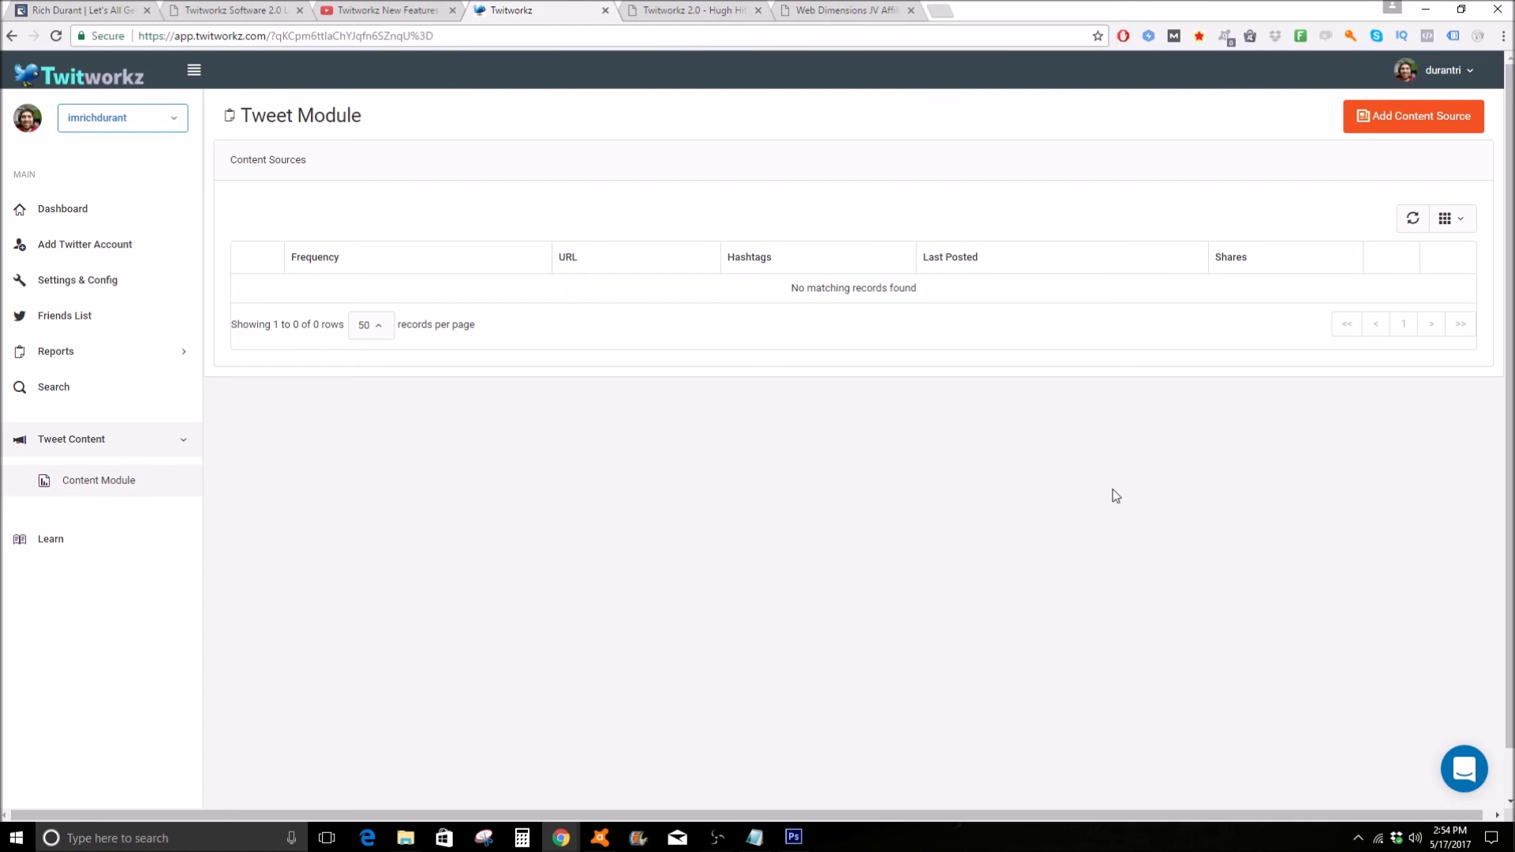
# Switch to the home page of the presenter's product review blog
pyautogui.click(755, 838)
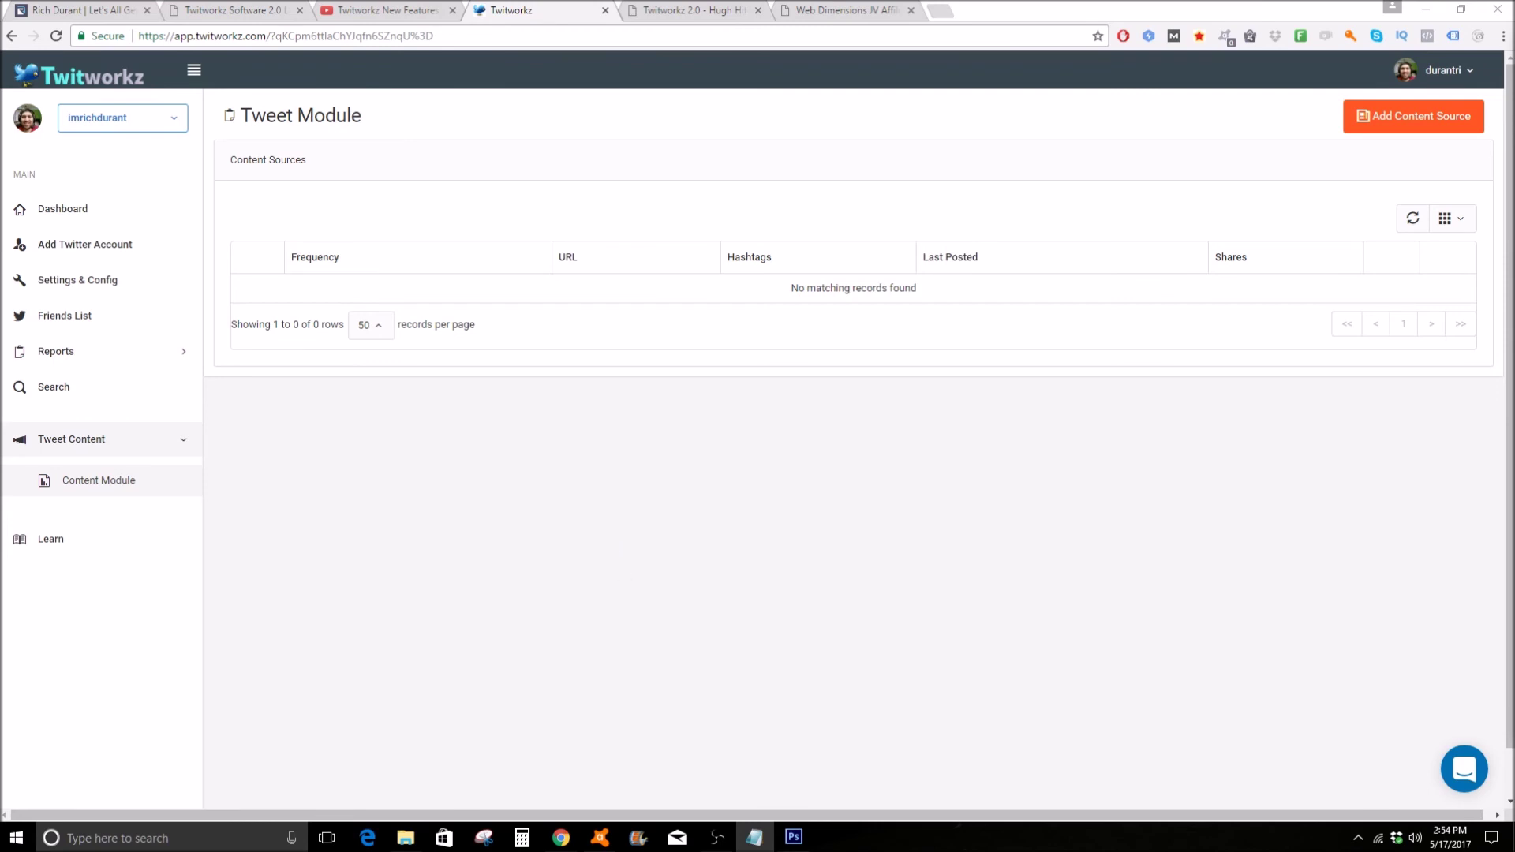
pyautogui.click(46, 10)
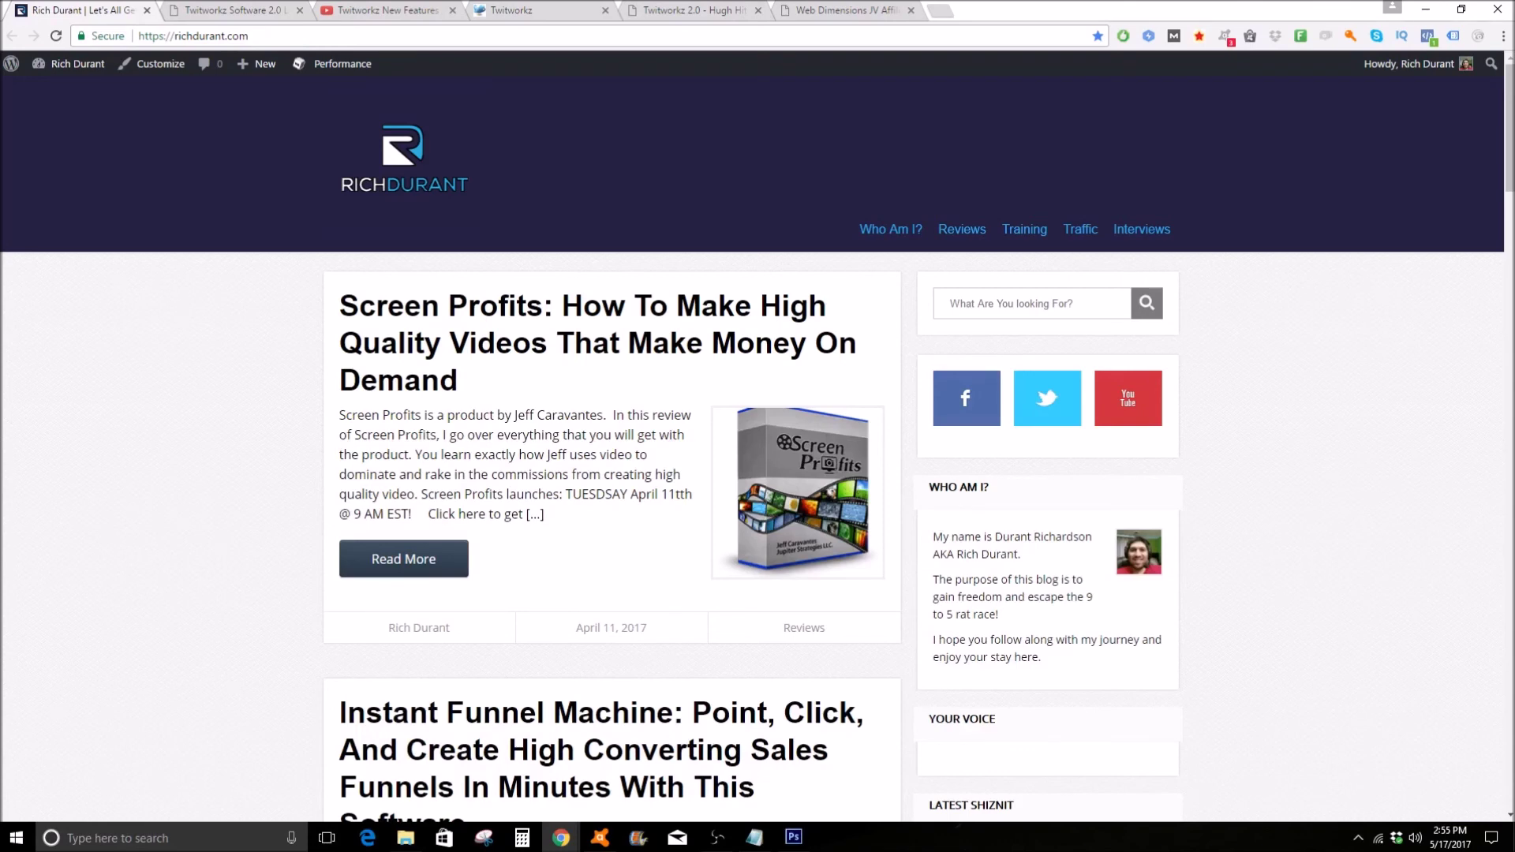
pyautogui.hotkey('alt', 'Tab')
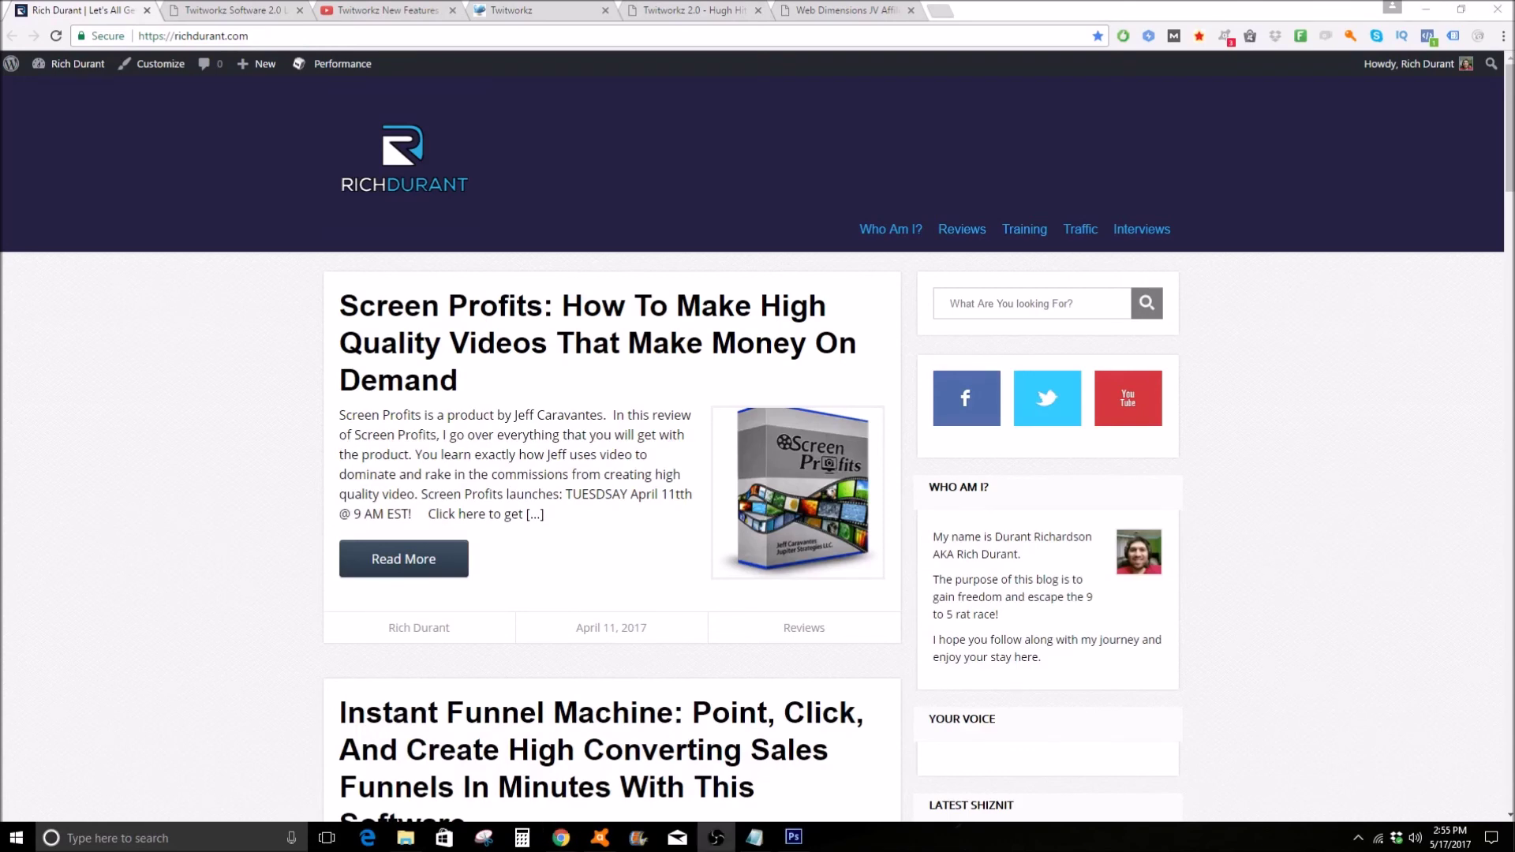